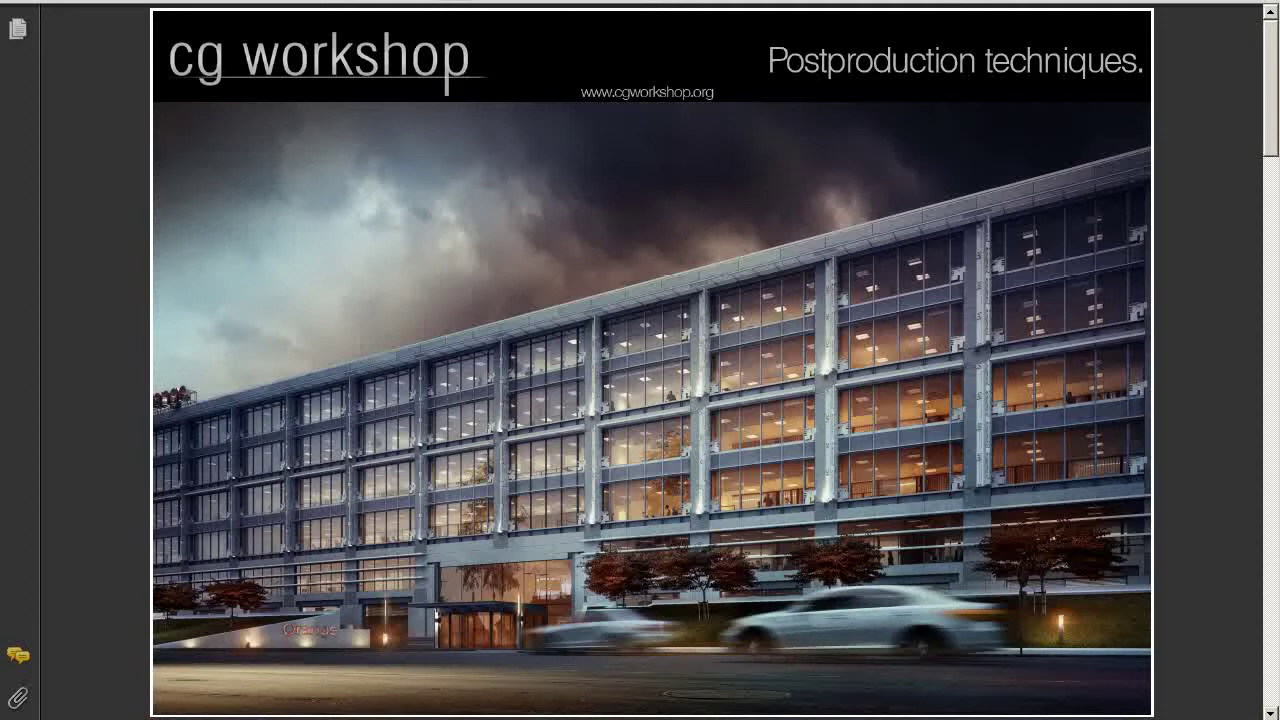
Leave the finished stormy night render in Adobe Reader and bring up street4.psd in Photoshop CS4
key(alt+Tab)
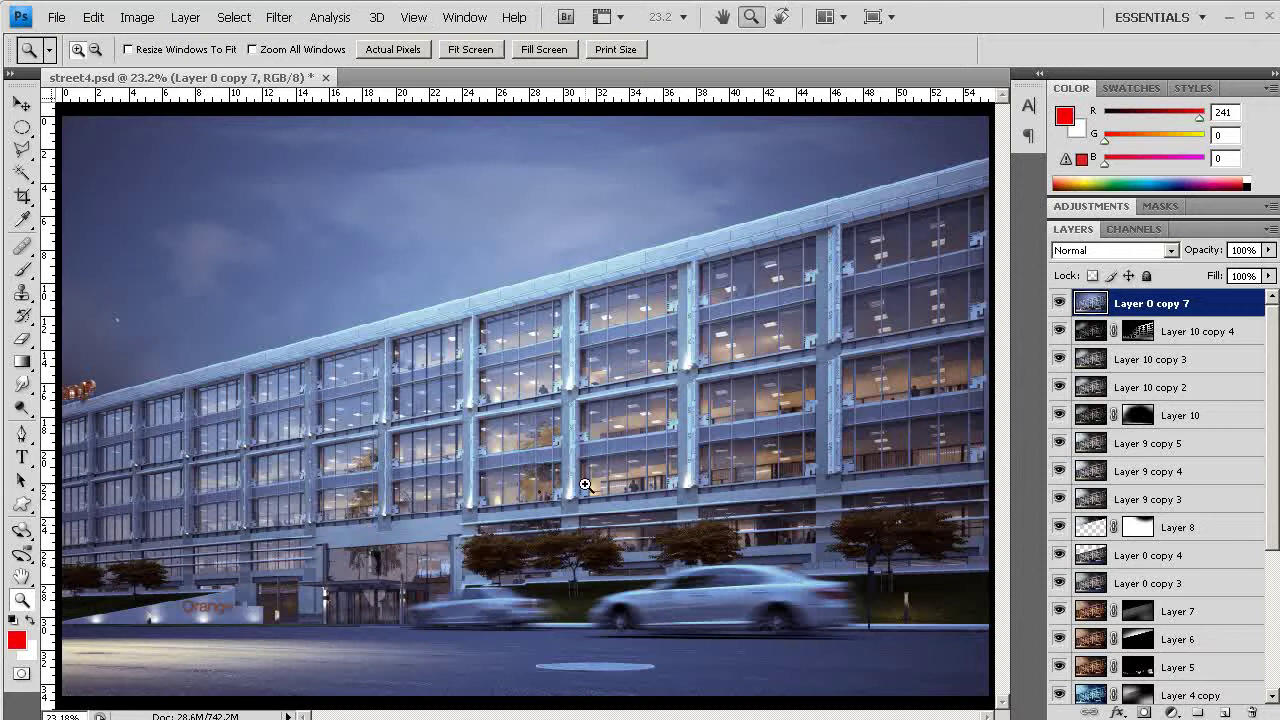
Turn off Layer 0 copy 7 so the darker stormy-cloud sky shows through
click(1059, 303)
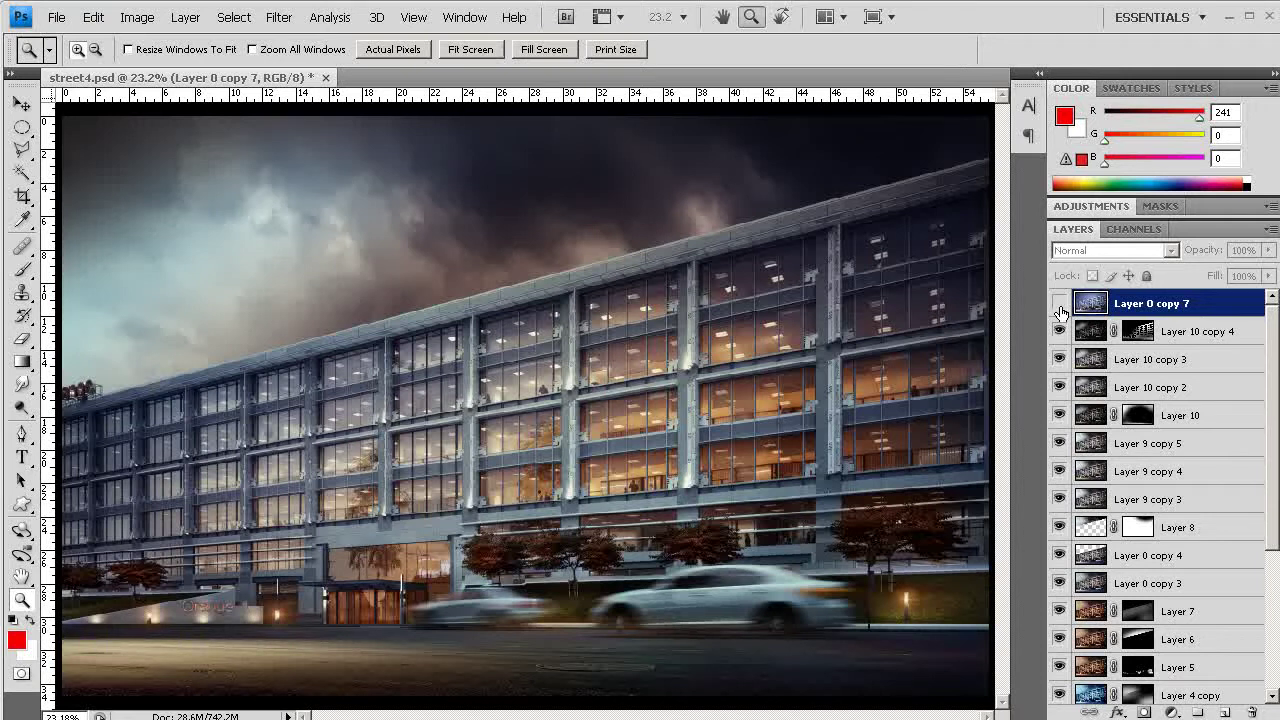
Hide Layer 10 copy 4 through Layer 0 copy 4, leaving Layer 0 copy and copy 2 visible
click(1060, 310)
click(1060, 310)
click(1060, 310)
click(1060, 310)
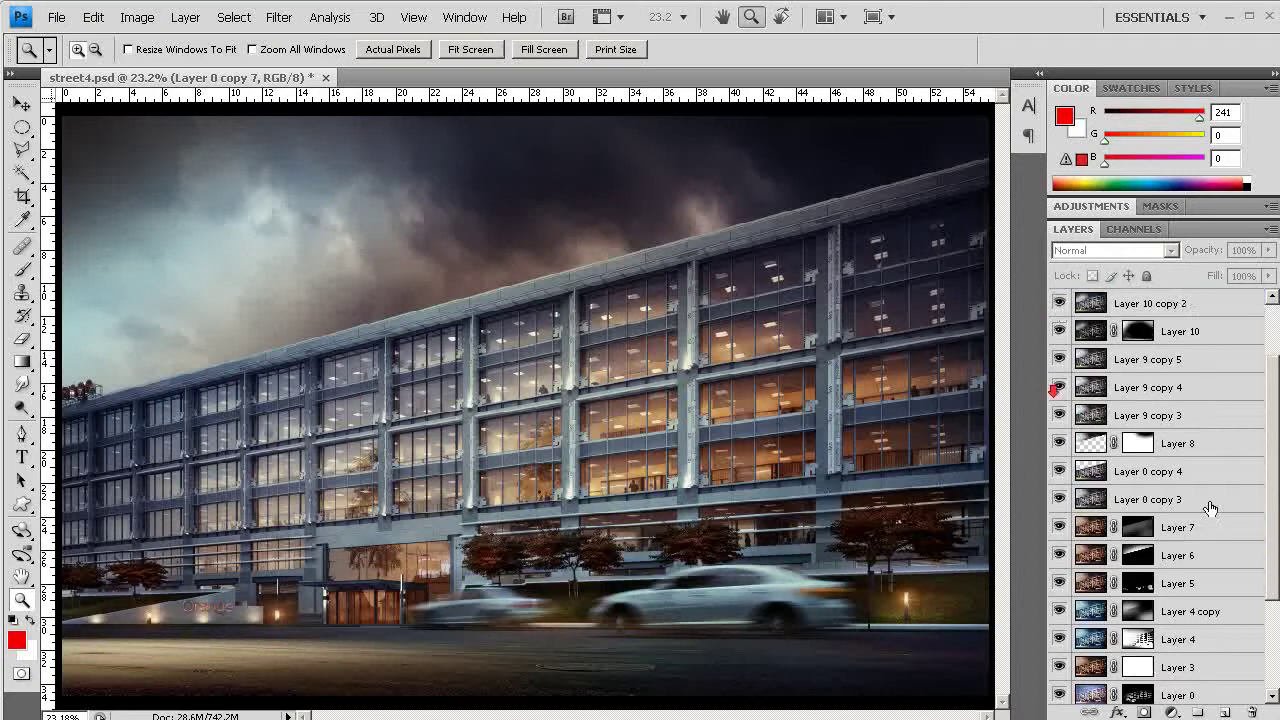
scroll(1205, 505, down, 5)
scroll(1238, 575, up, 5)
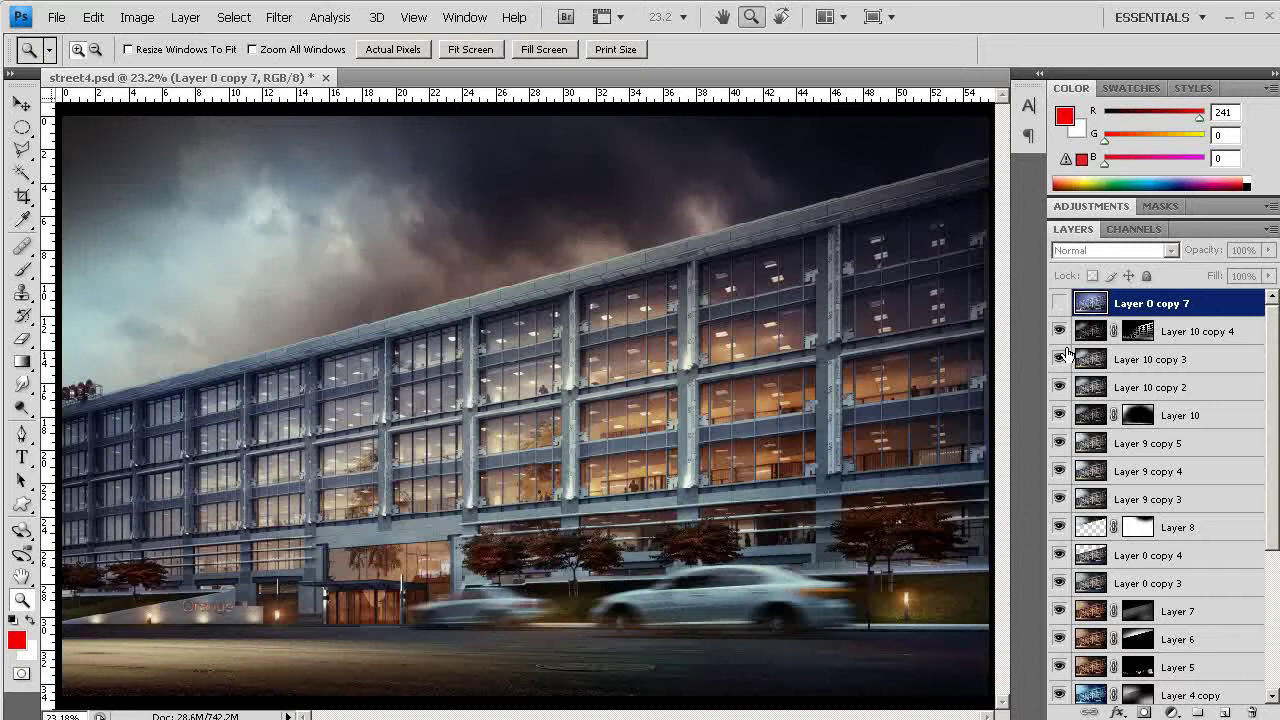
drag(1059, 331, 1059, 695)
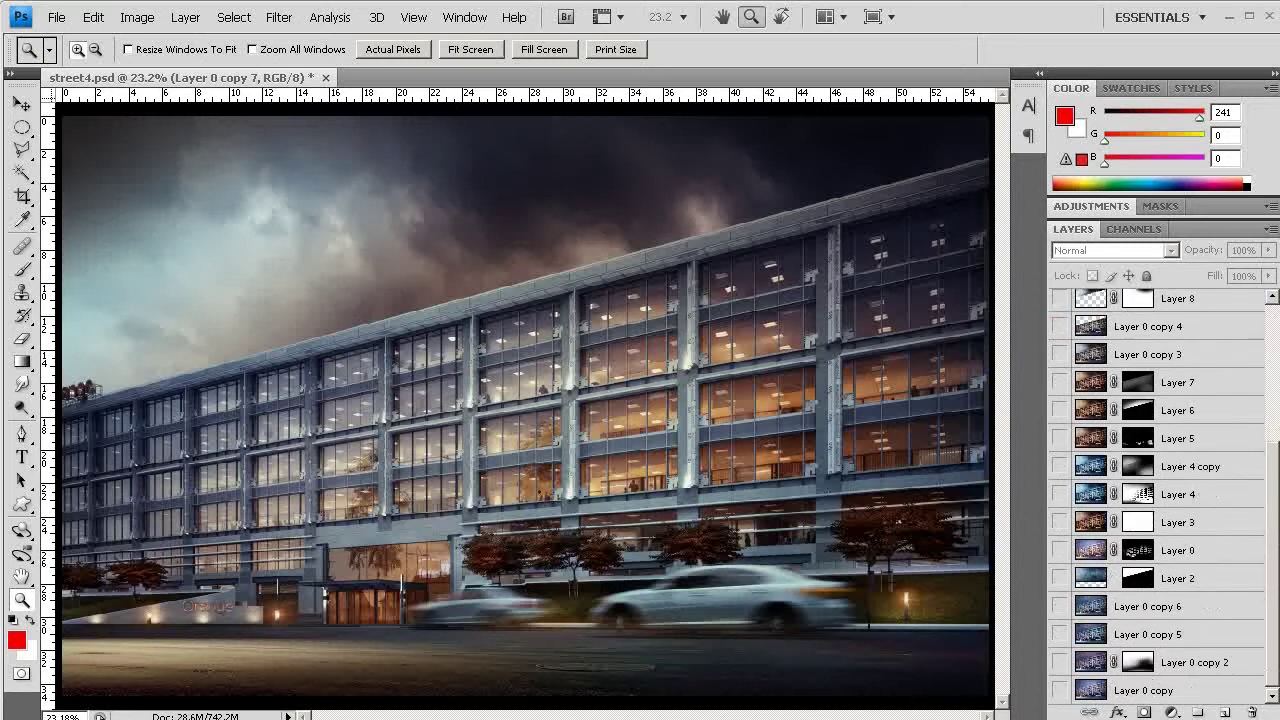
click(1058, 690)
click(1057, 690)
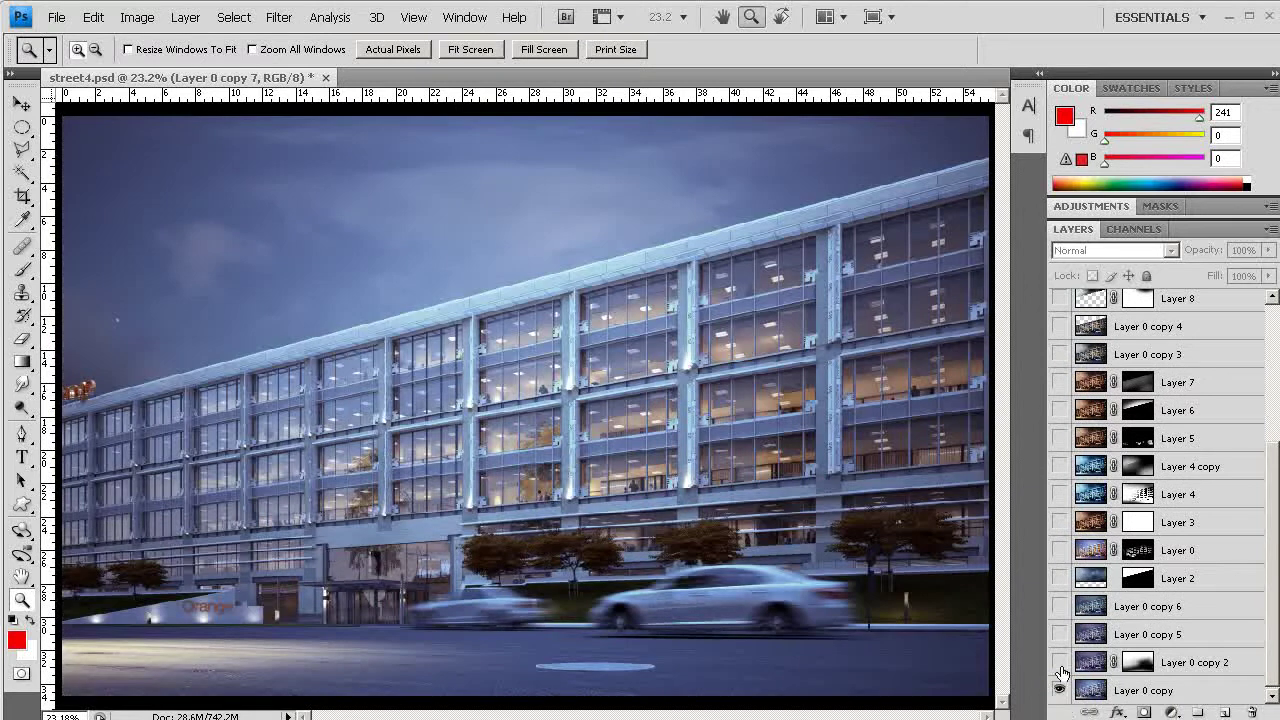
click(1059, 662)
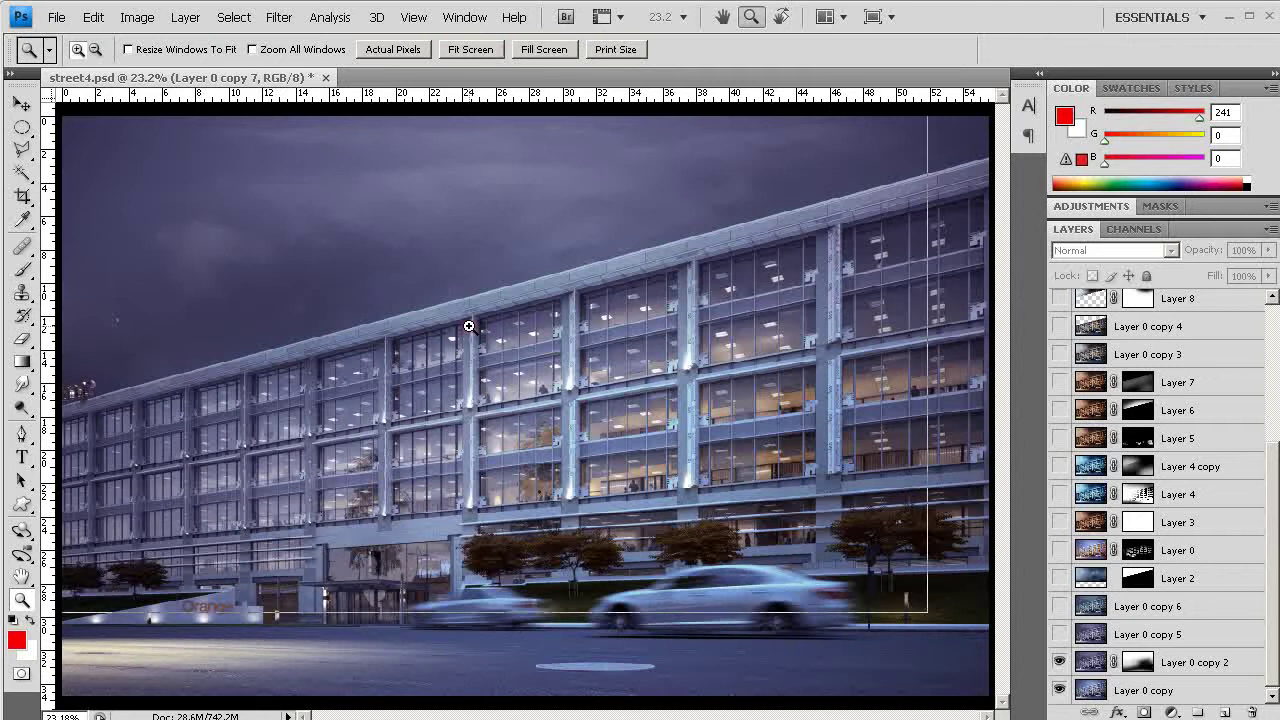
Zoom on the facade and turn on Layer 0 copy 5 and copy 6 for a cooler blue tint
click(469, 326)
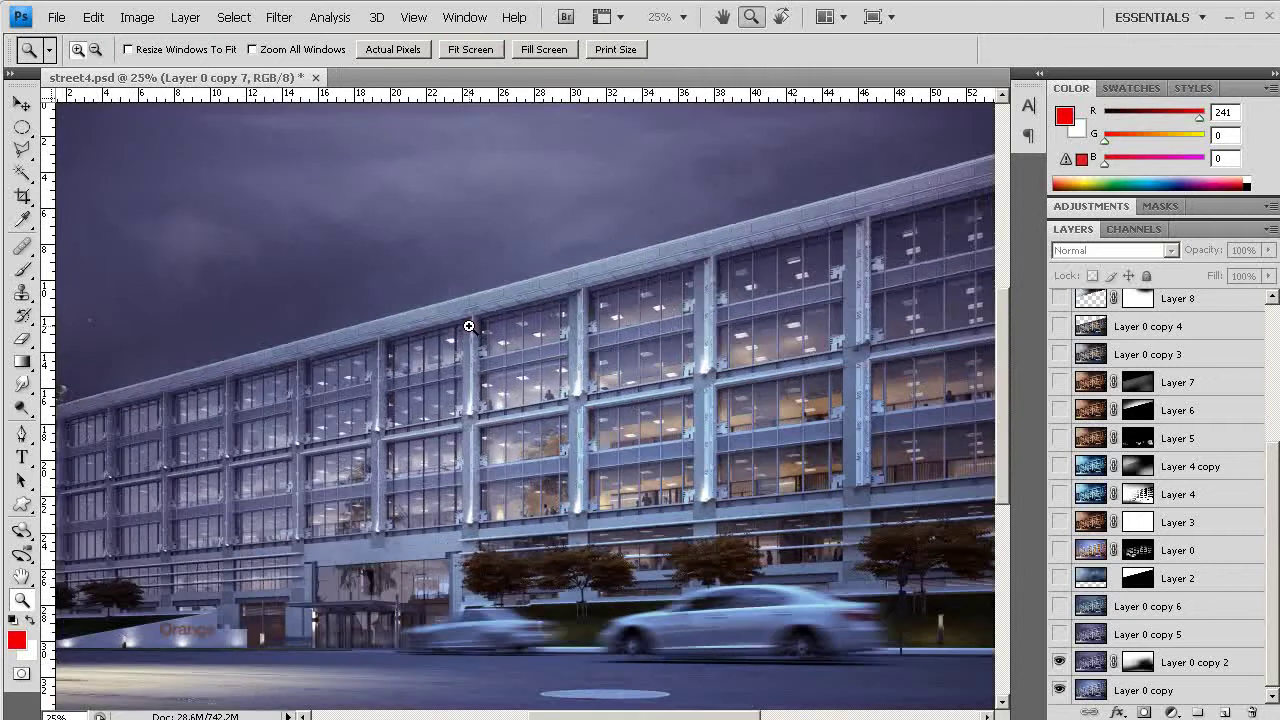
alt+click(598, 330)
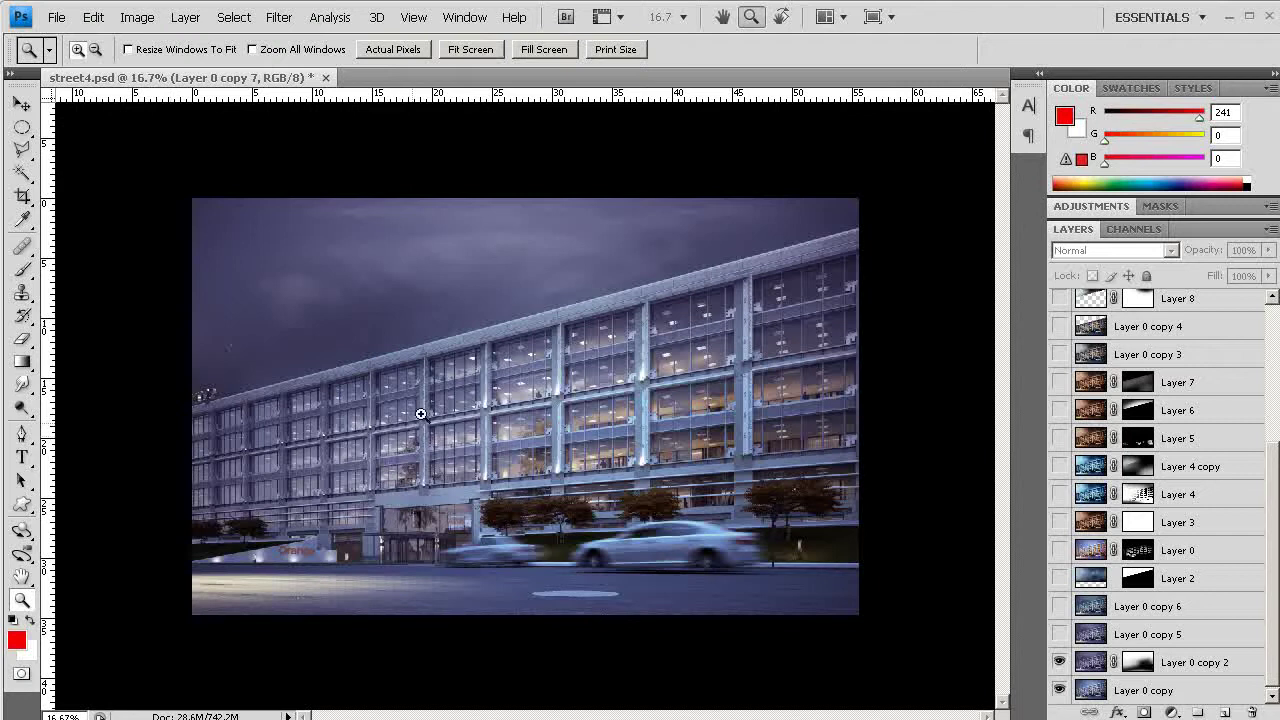
click(487, 420)
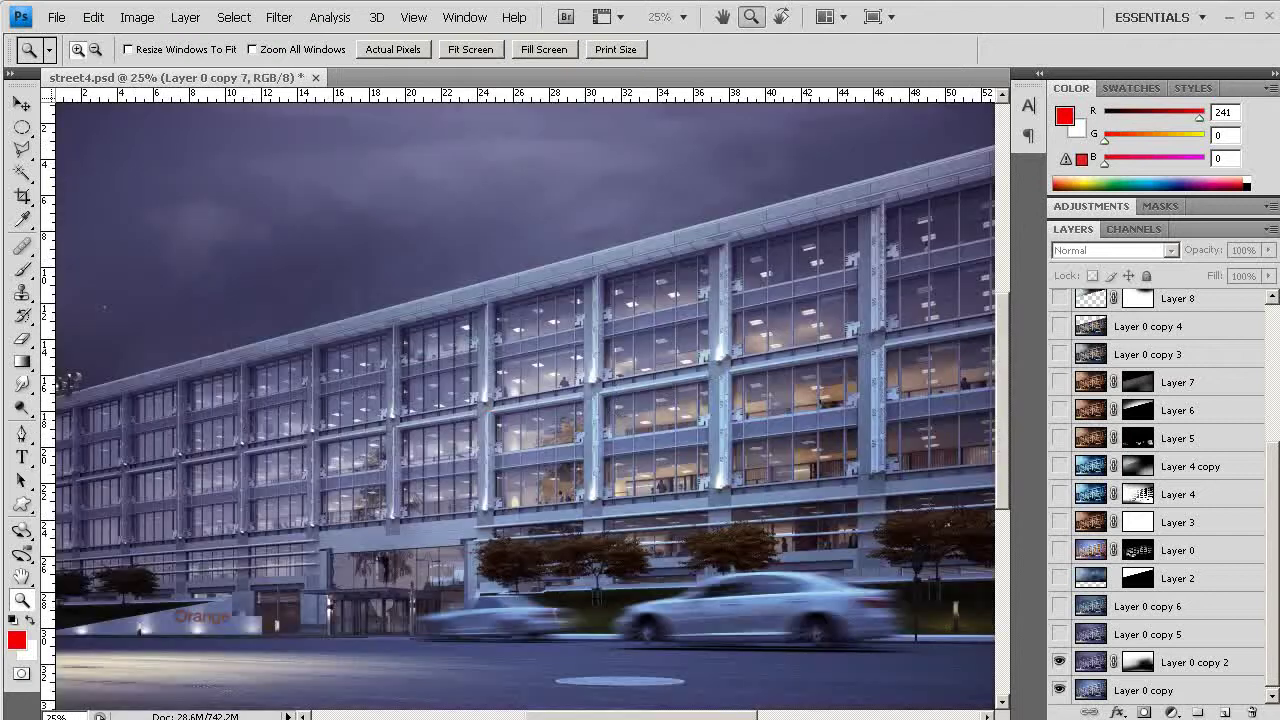
click(1060, 637)
click(1060, 607)
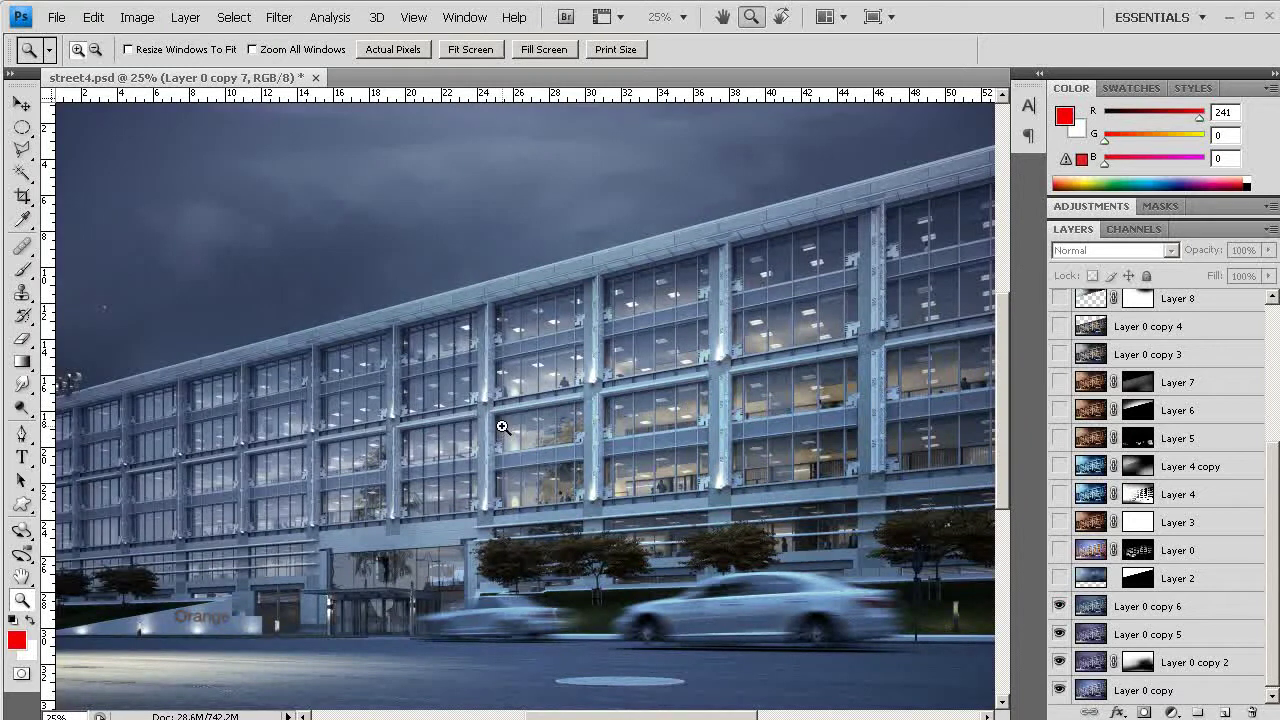
mouse_move(458, 400)
mouse_down()
mouse_move(534, 410)
mouse_move(440, 412)
mouse_up()
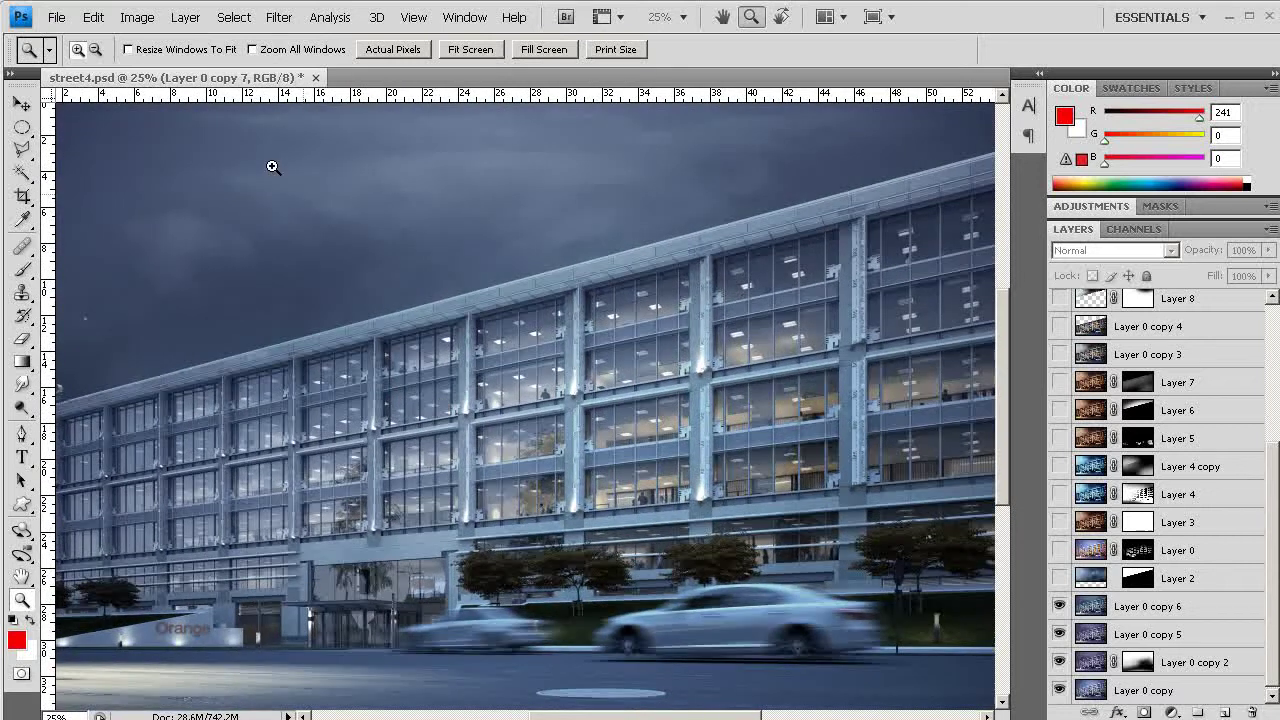
click(279, 17)
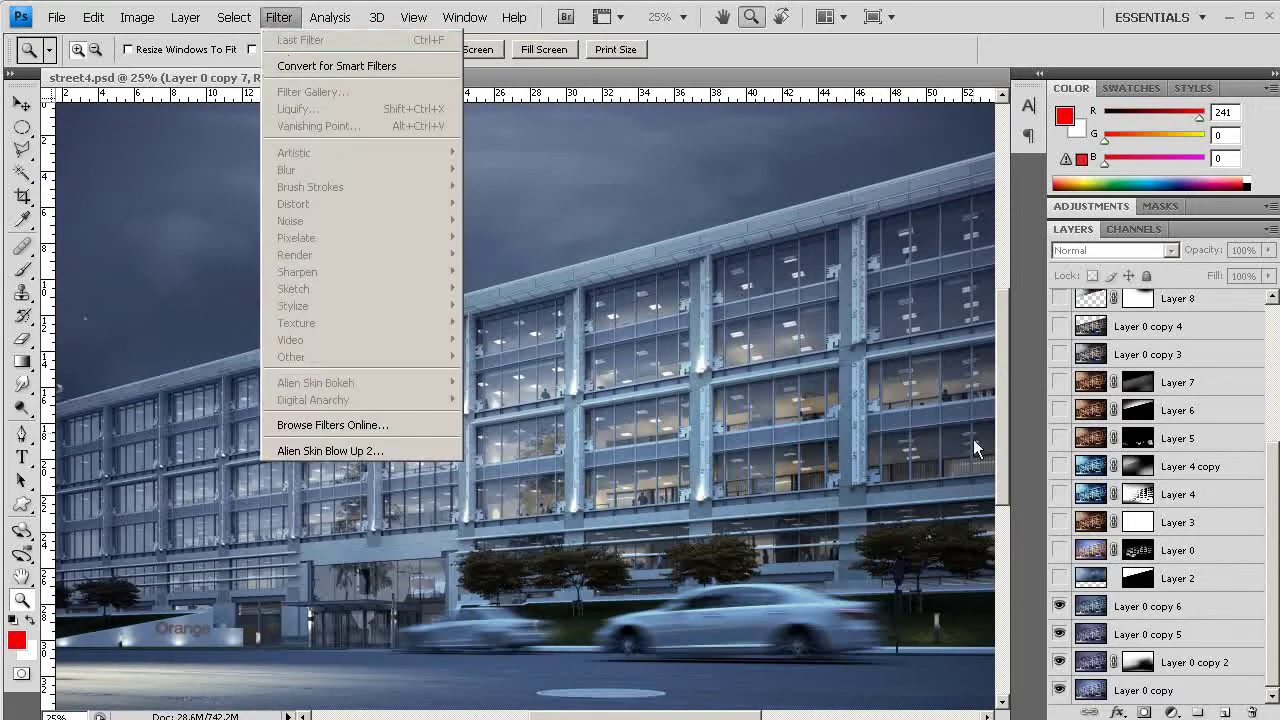
click(1084, 640)
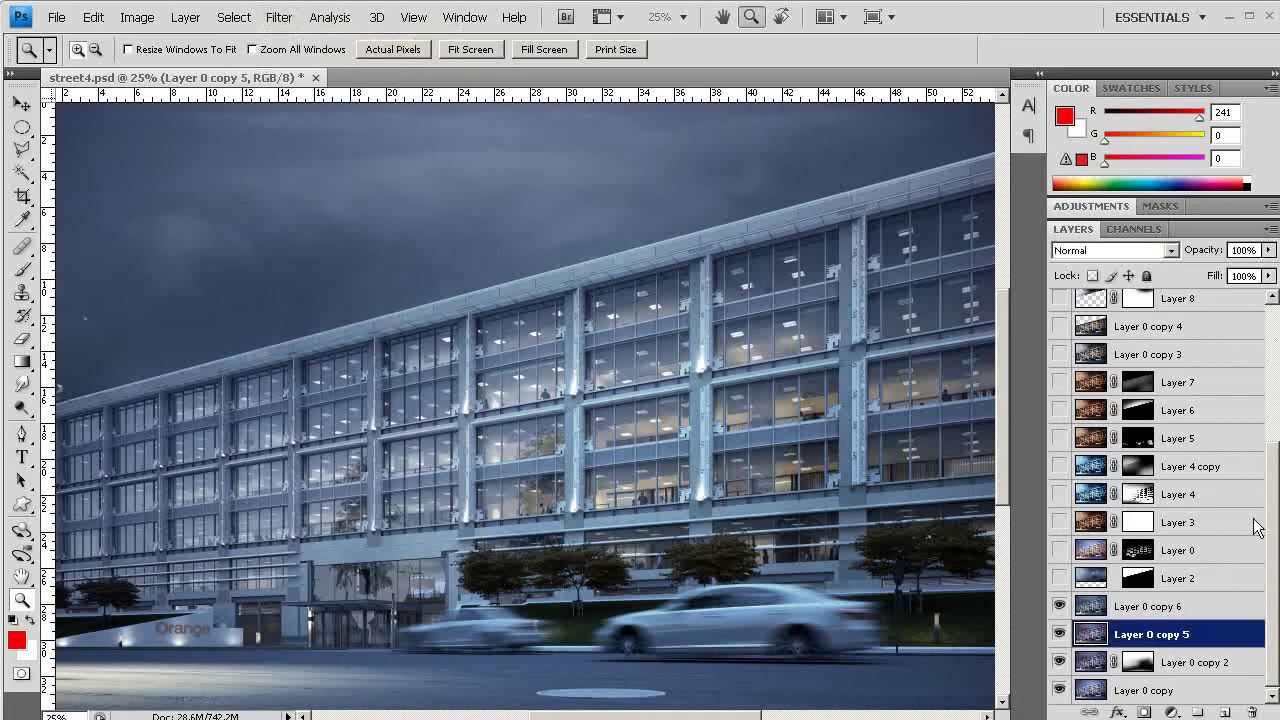
click(1131, 607)
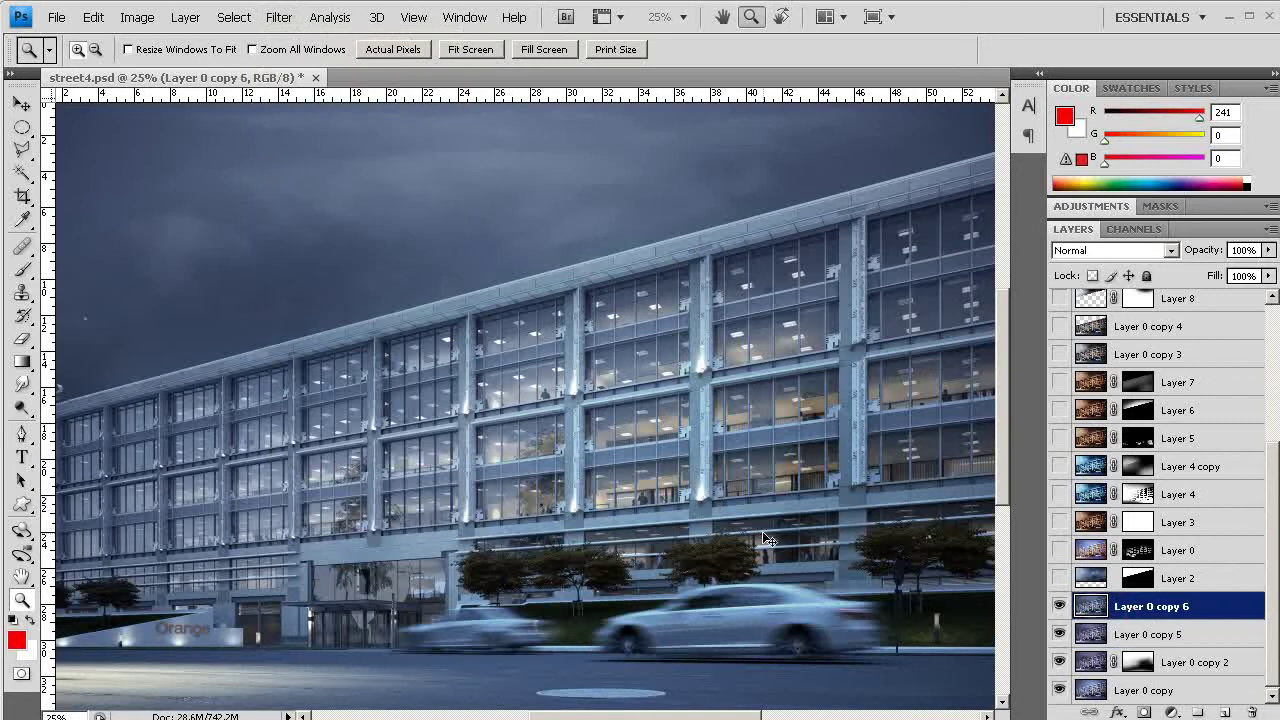
key(ctrl+m)
drag(3, 262, 282, 262)
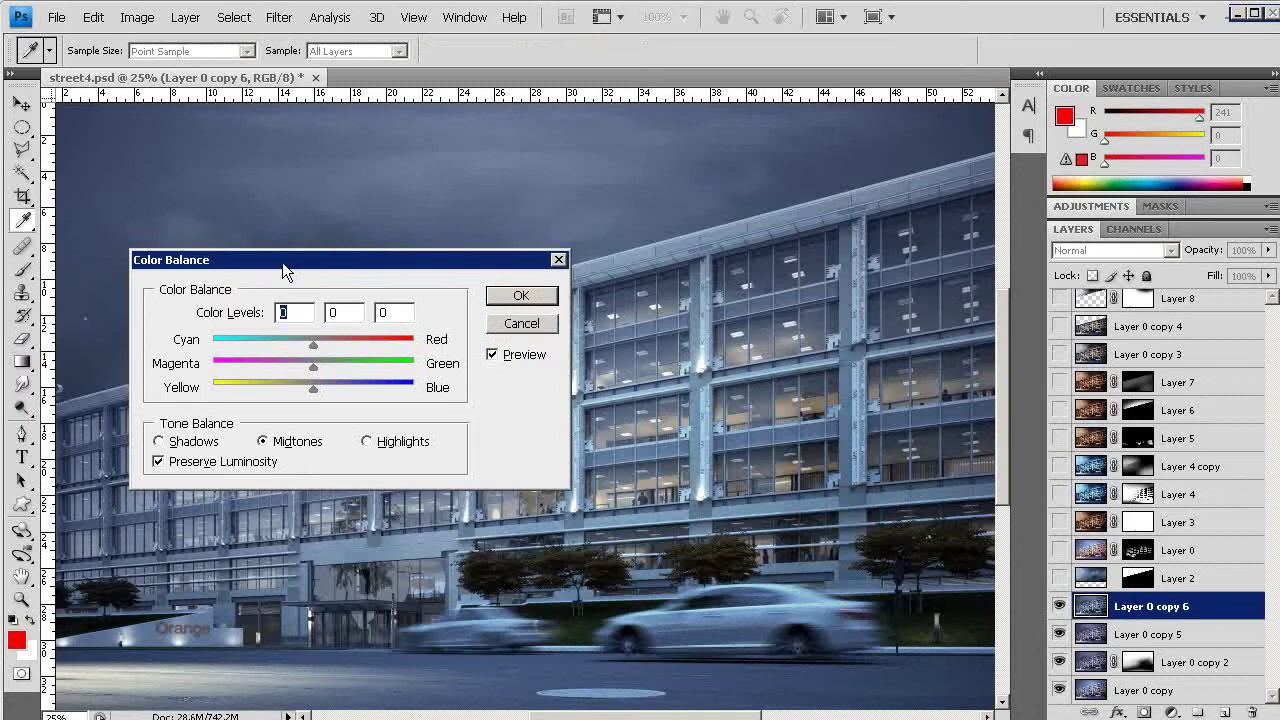
key(Escape)
key(z)
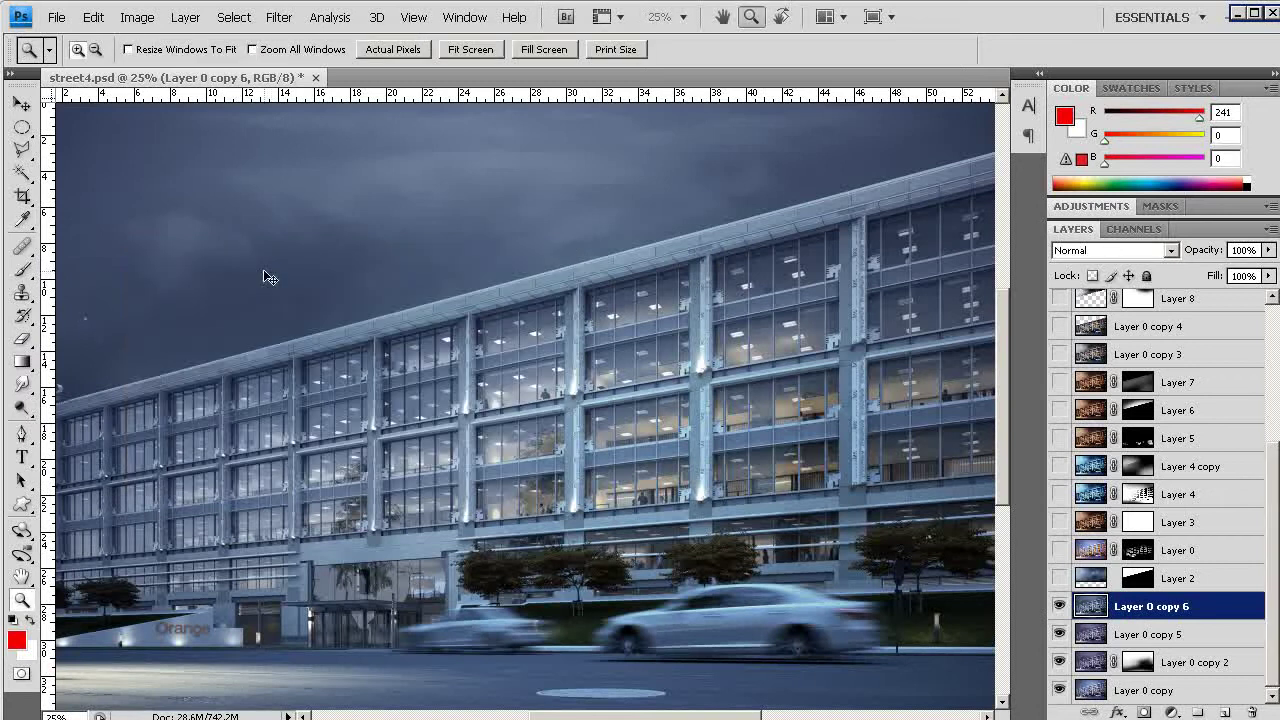
key(ctrl+b)
key(Escape)
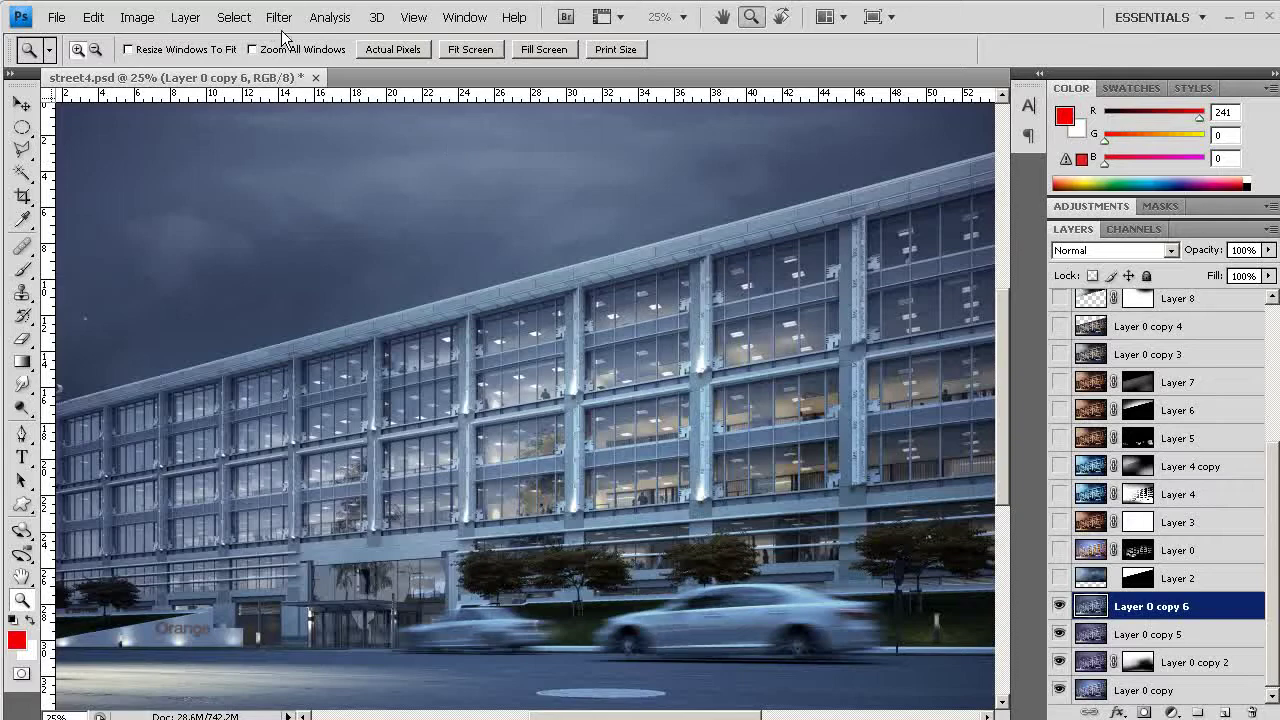
click(279, 17)
mouse_move(335, 163)
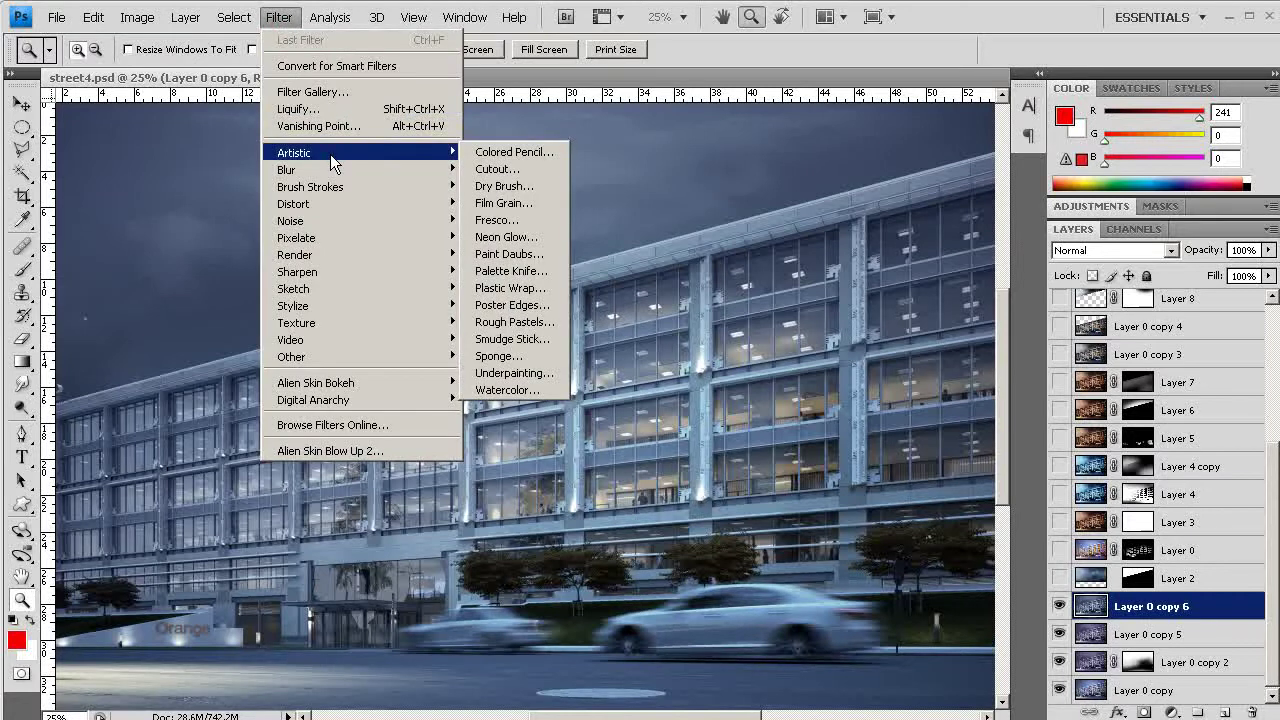
mouse_move(137, 17)
mouse_move(168, 67)
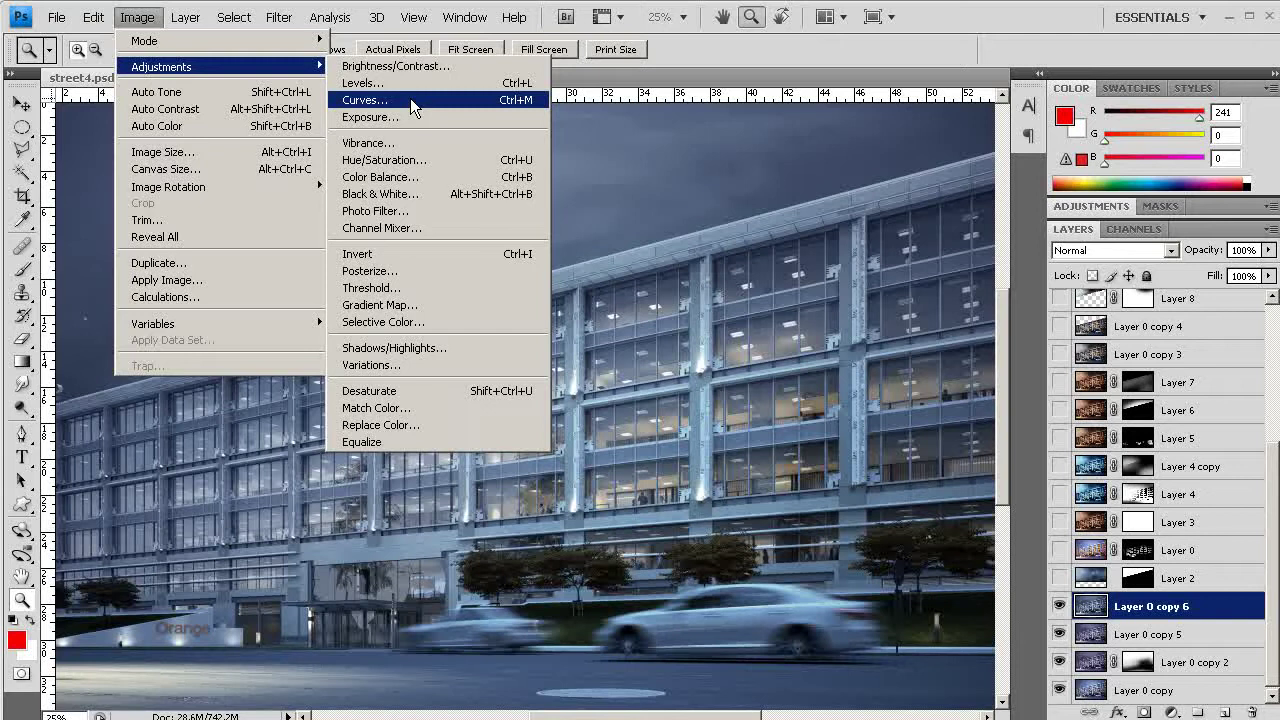
Cancel the Colour Balance adjustment and compare the image with and without Layer 2's cloudy sky
click(412, 177)
key(Escape)
key(z)
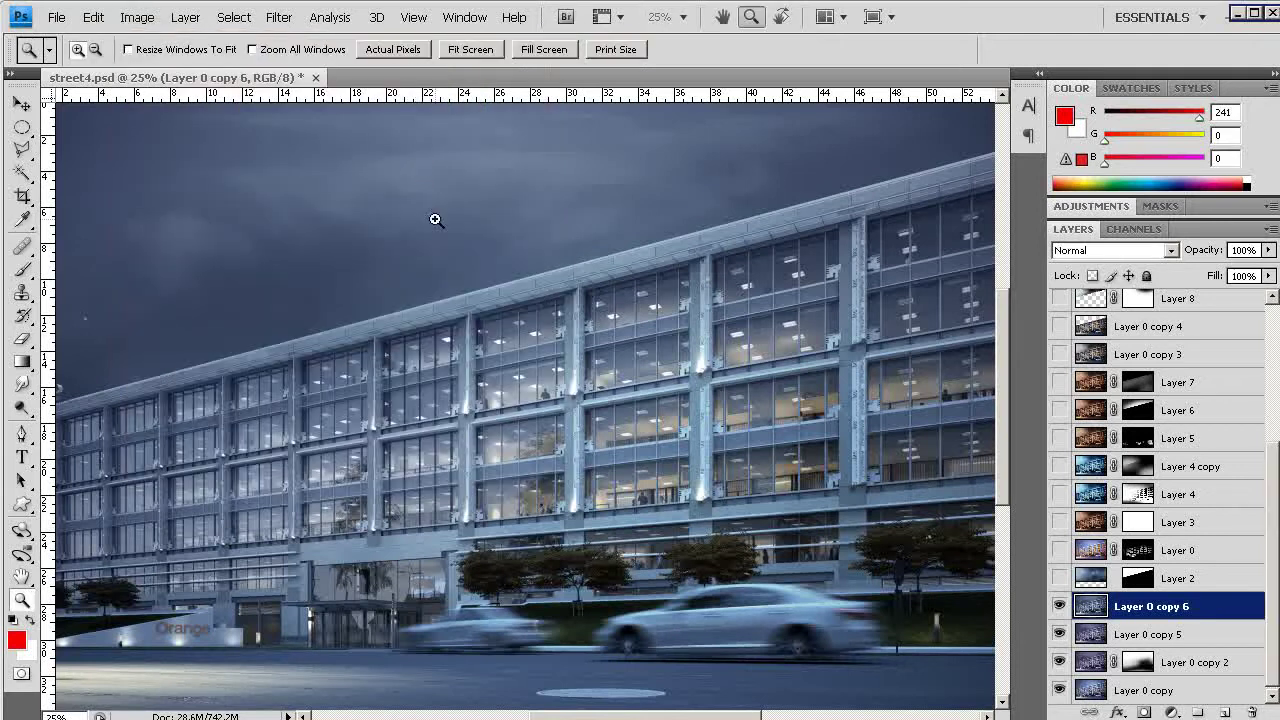
click(1059, 578)
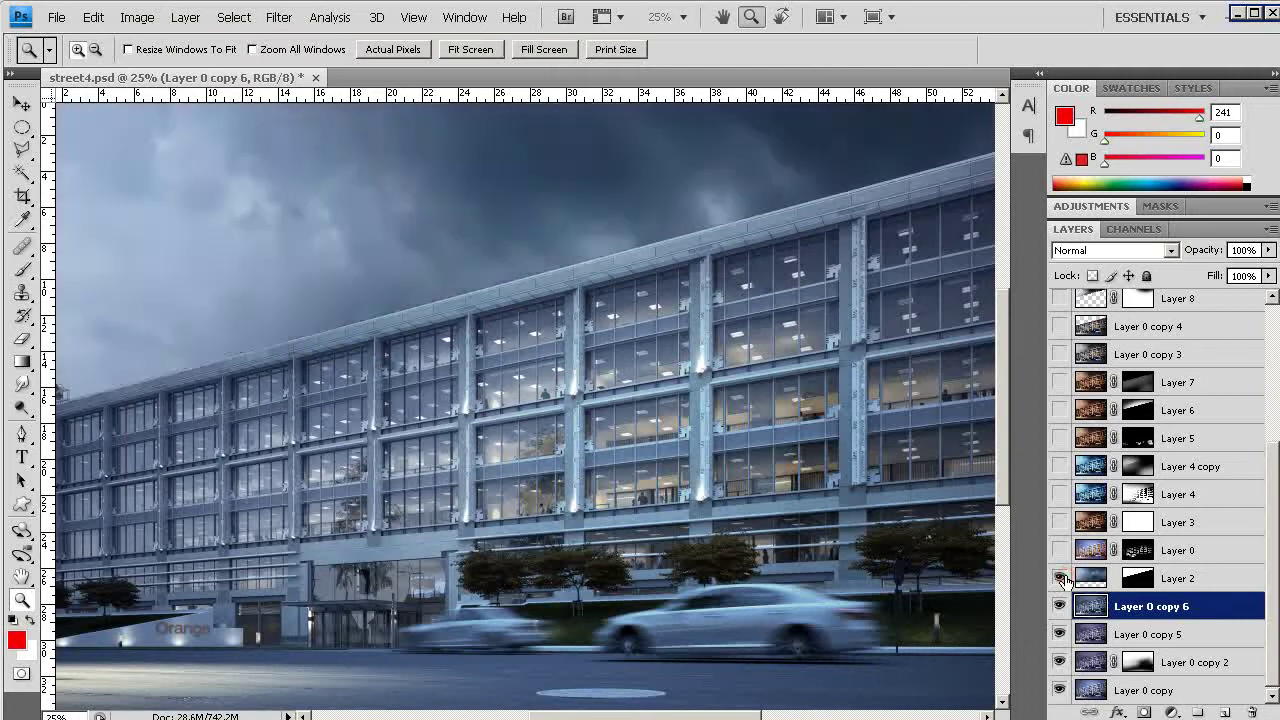
click(1059, 578)
click(1059, 578)
click(1059, 578)
click(1059, 578)
click(1059, 578)
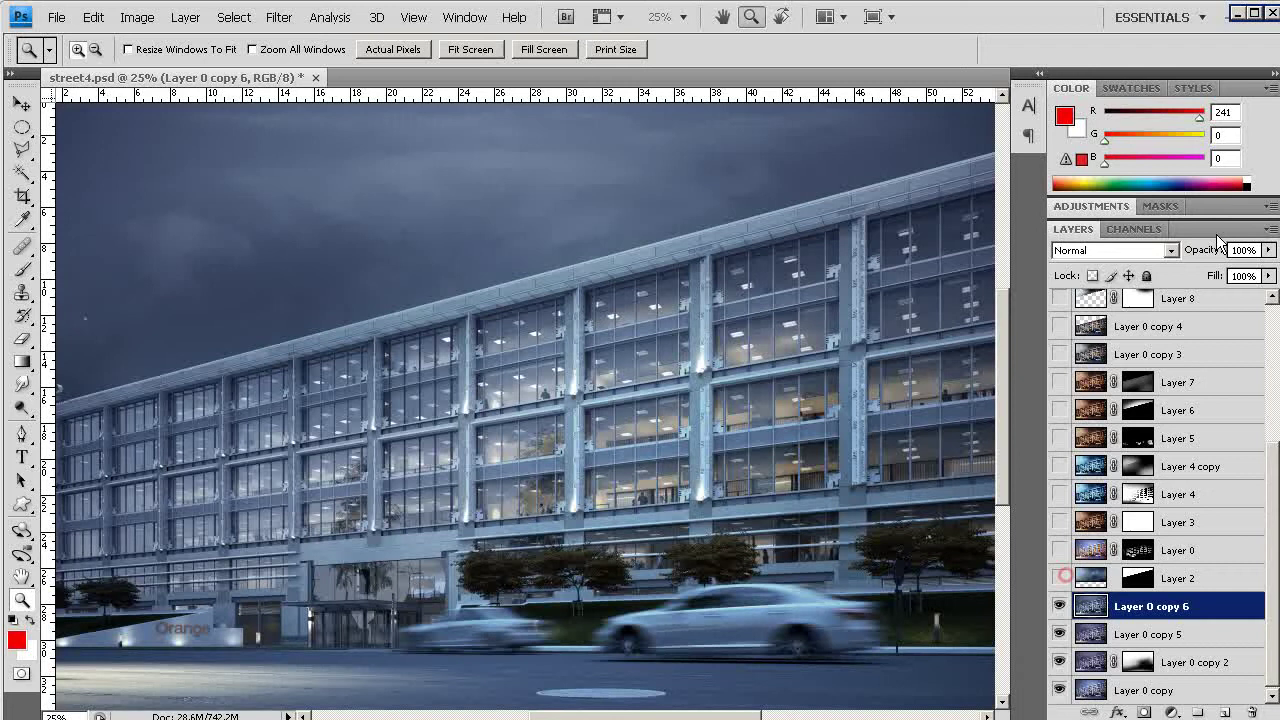
Flash the Alpha 1 channel mask on and off over the render
click(1133, 229)
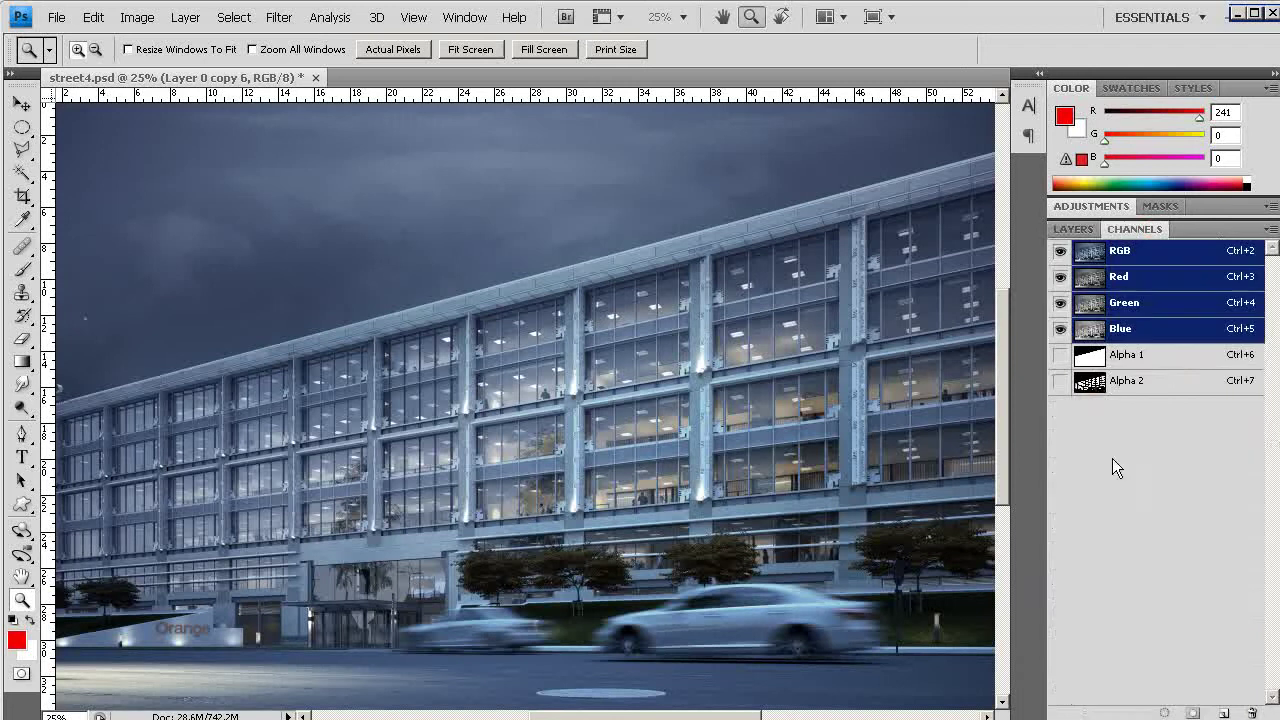
click(1061, 354)
click(1061, 354)
click(1061, 354)
click(1061, 354)
click(1061, 354)
click(1061, 354)
click(1073, 229)
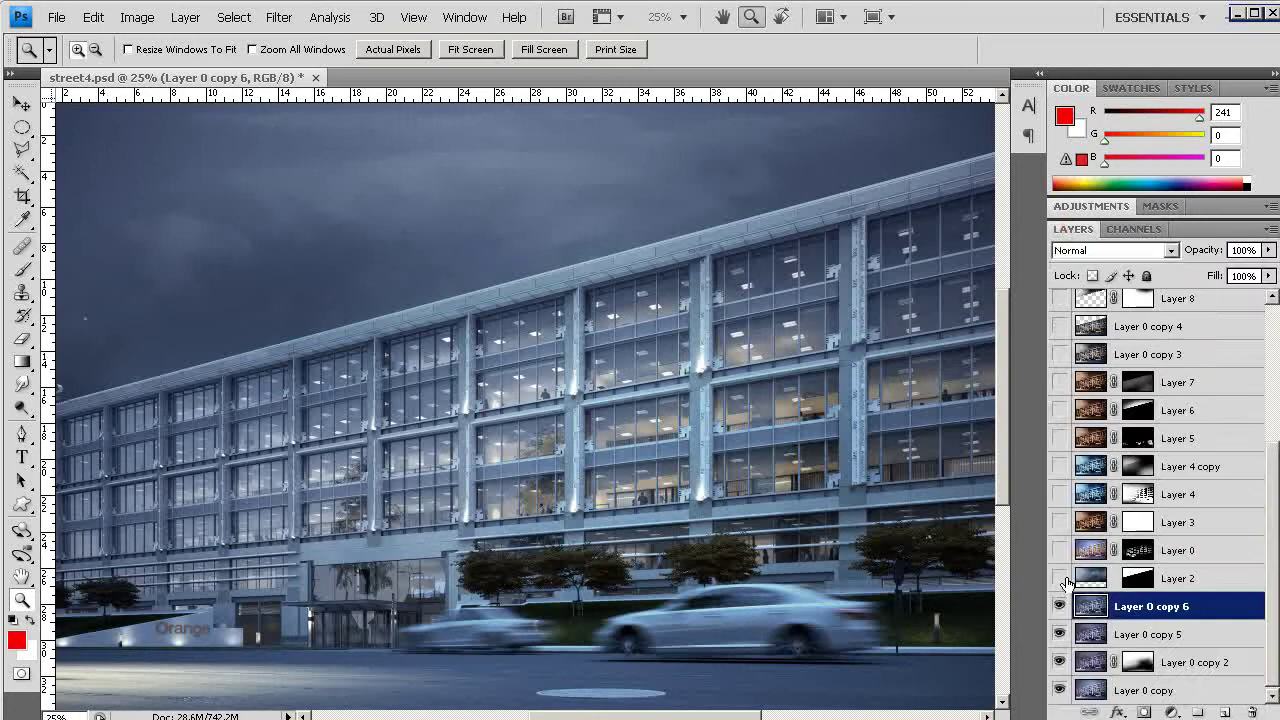
Turn on Layer 2's stormy sky and Layer 0's warm orange interiors
click(1059, 578)
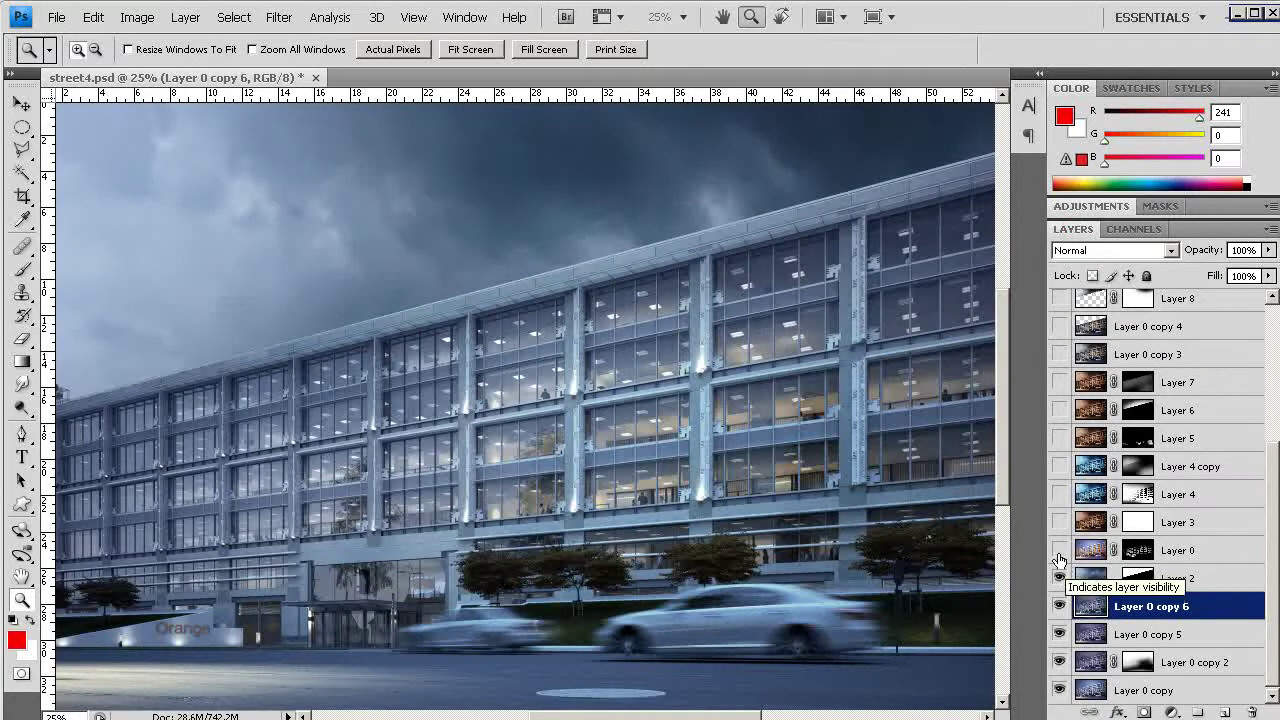
click(1059, 551)
click(1059, 551)
click(1059, 551)
click(1059, 551)
click(1059, 551)
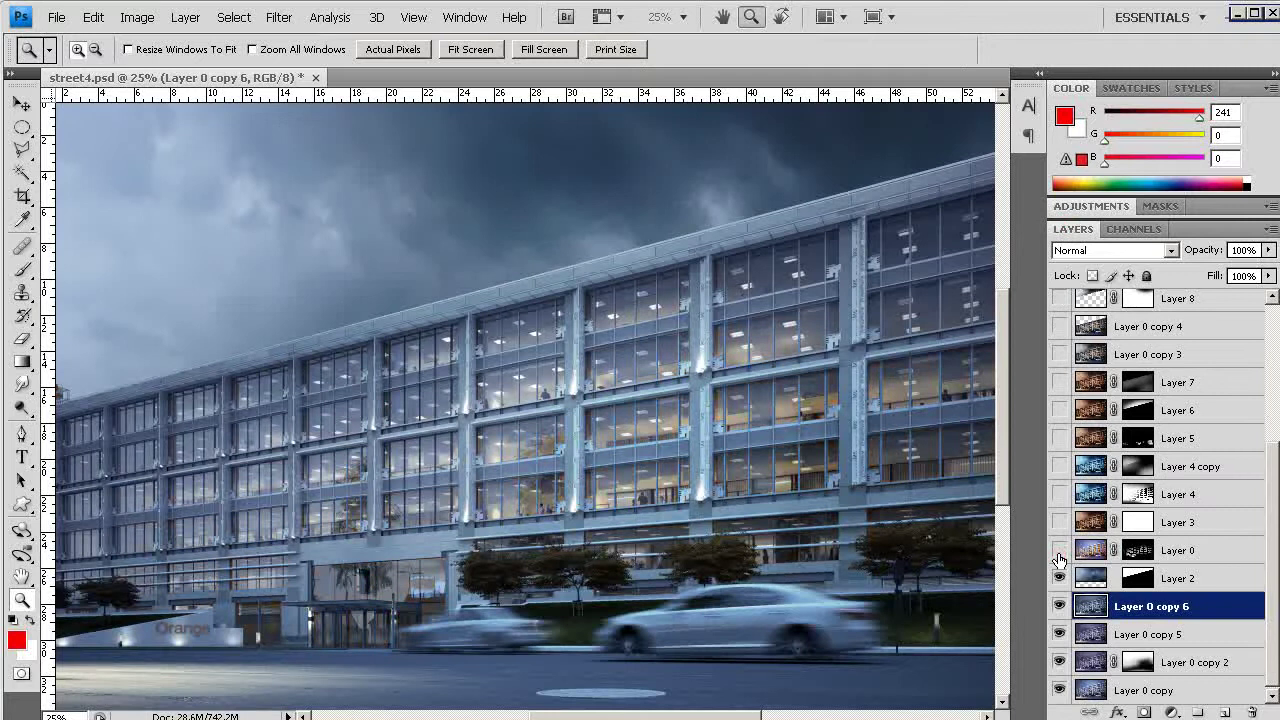
click(1059, 551)
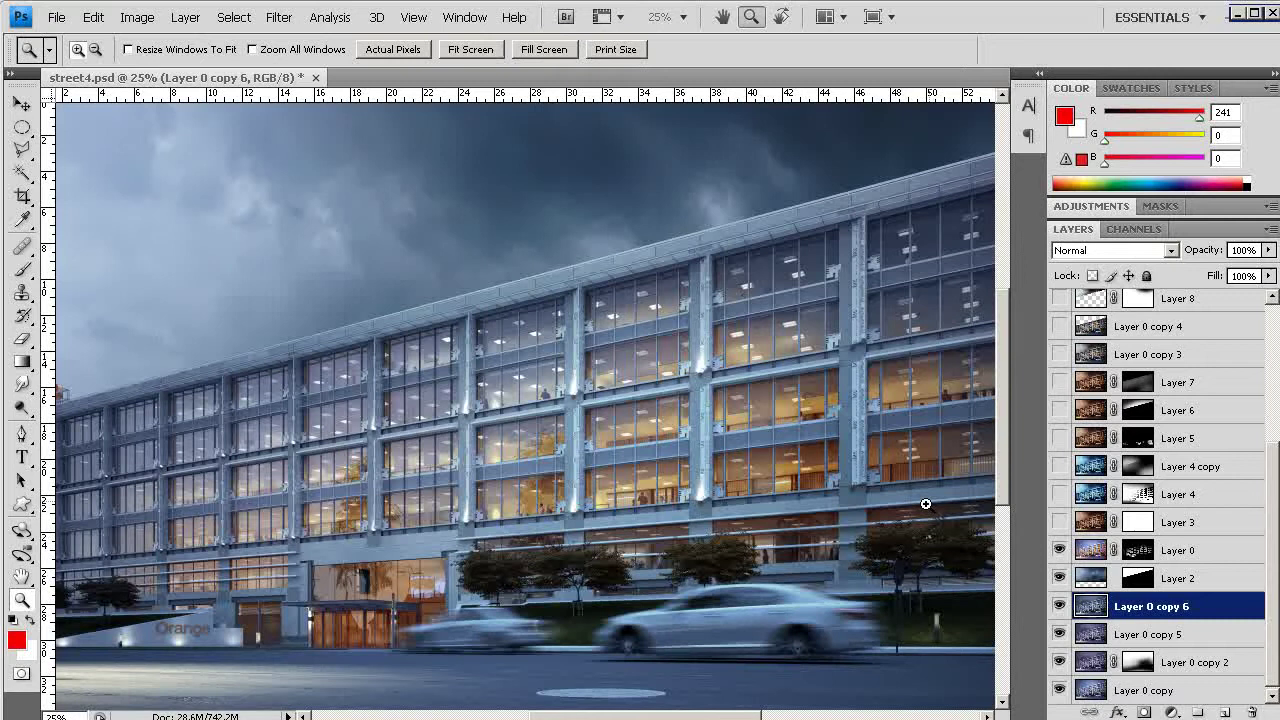
View the Alpha 2 channel overlay on the render, then switch it off and return to Layers
click(1115, 232)
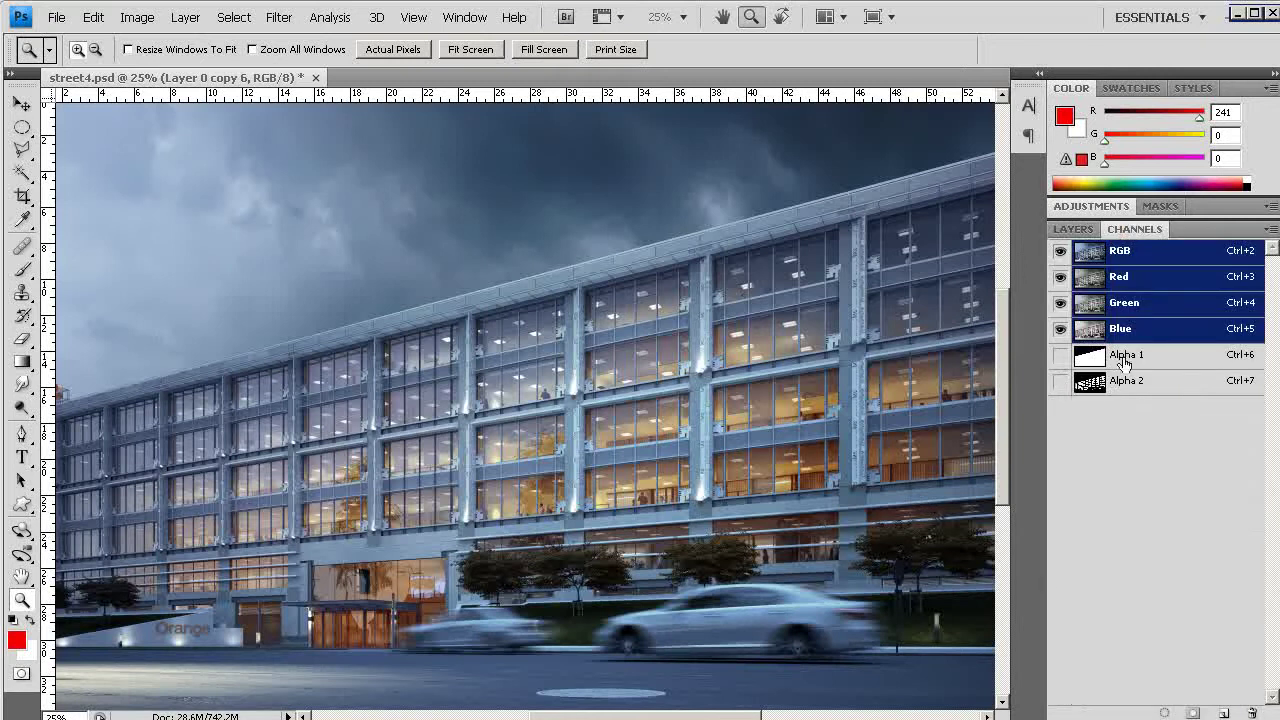
click(1060, 381)
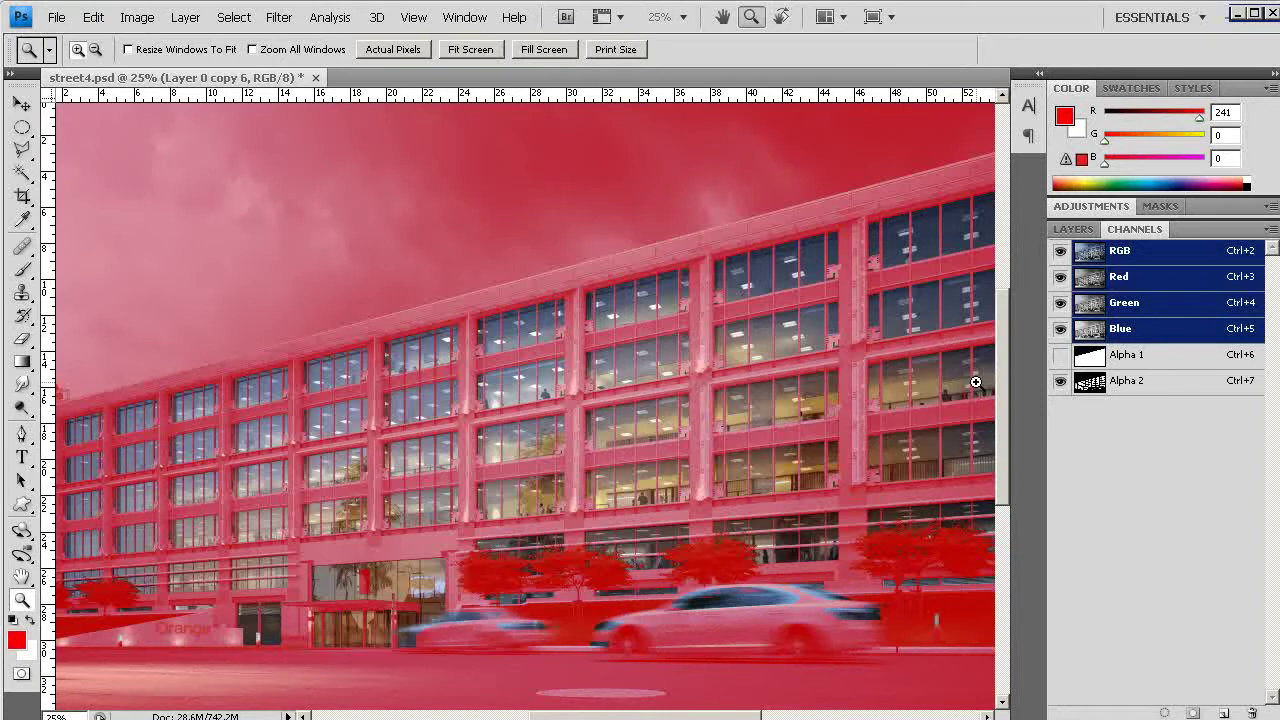
click(1060, 380)
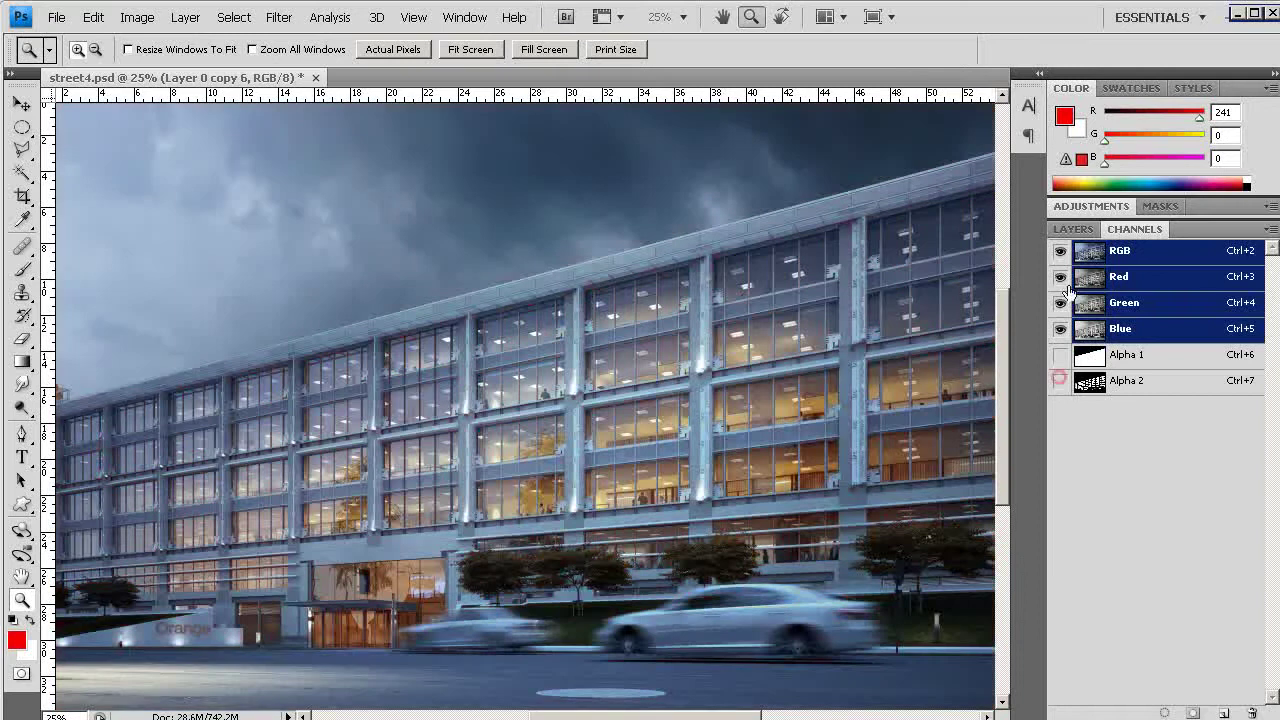
click(1076, 232)
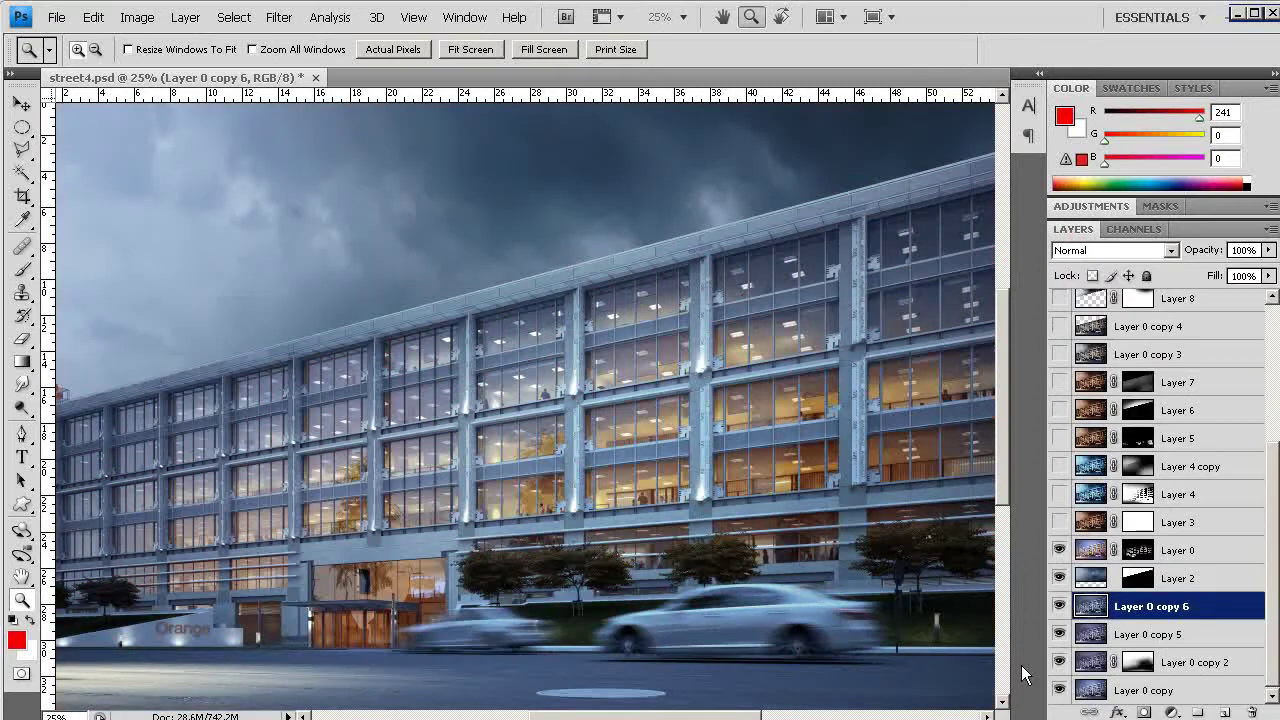
Turn on Layer 3's warmer tone and Layer 4's cool blue toning
click(1059, 522)
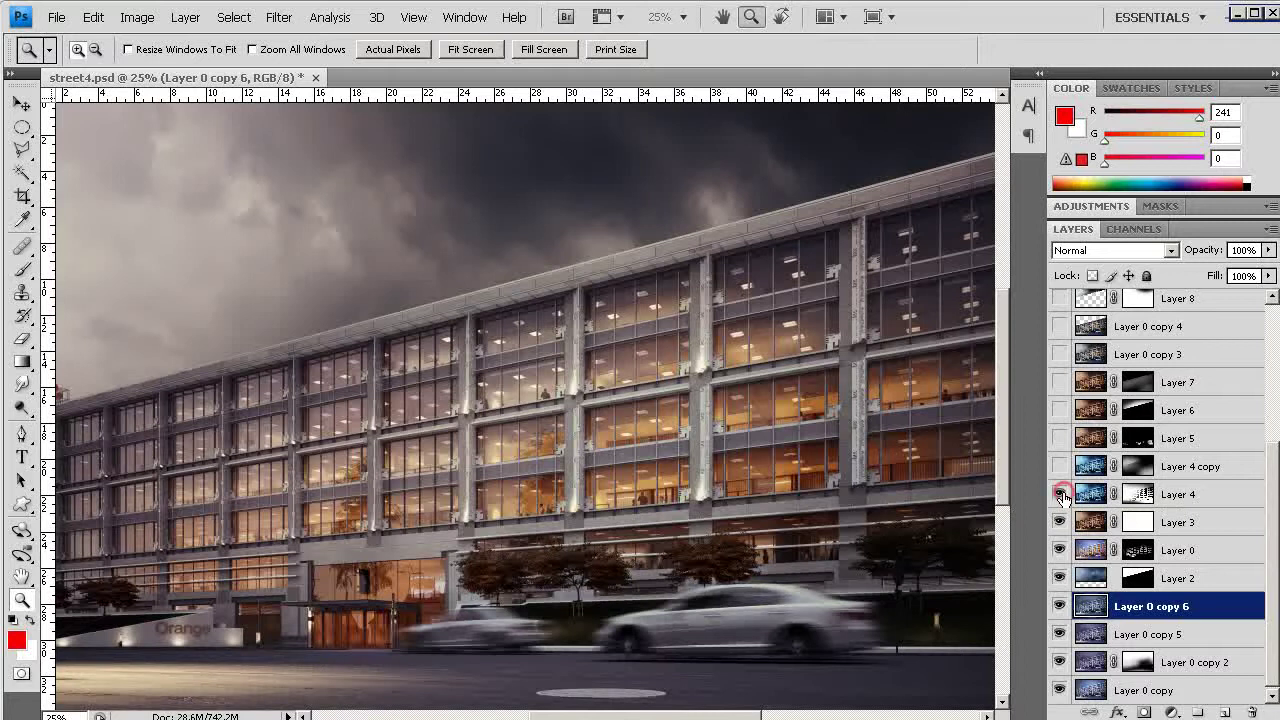
click(1060, 494)
click(1060, 494)
click(1060, 494)
click(1060, 494)
click(1060, 494)
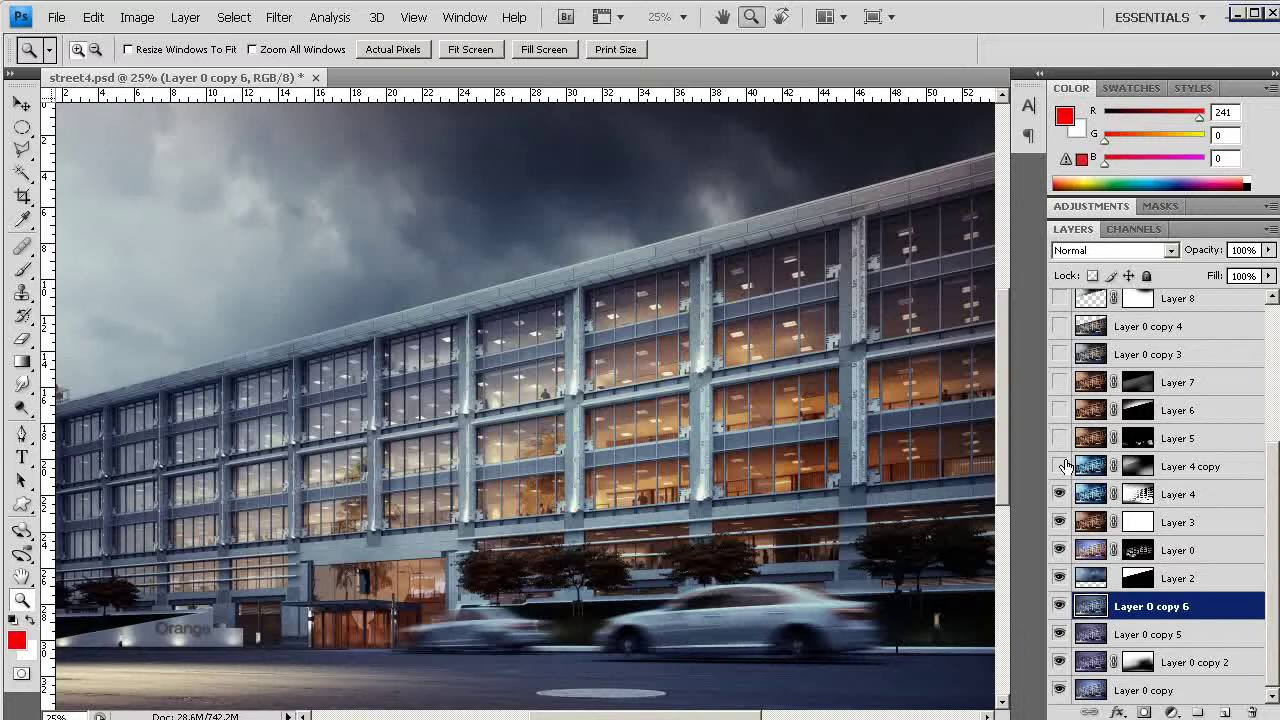
Turn on Layer 4 copy's brighter blue sky and Layer 5's reddish-lit trees
click(1062, 466)
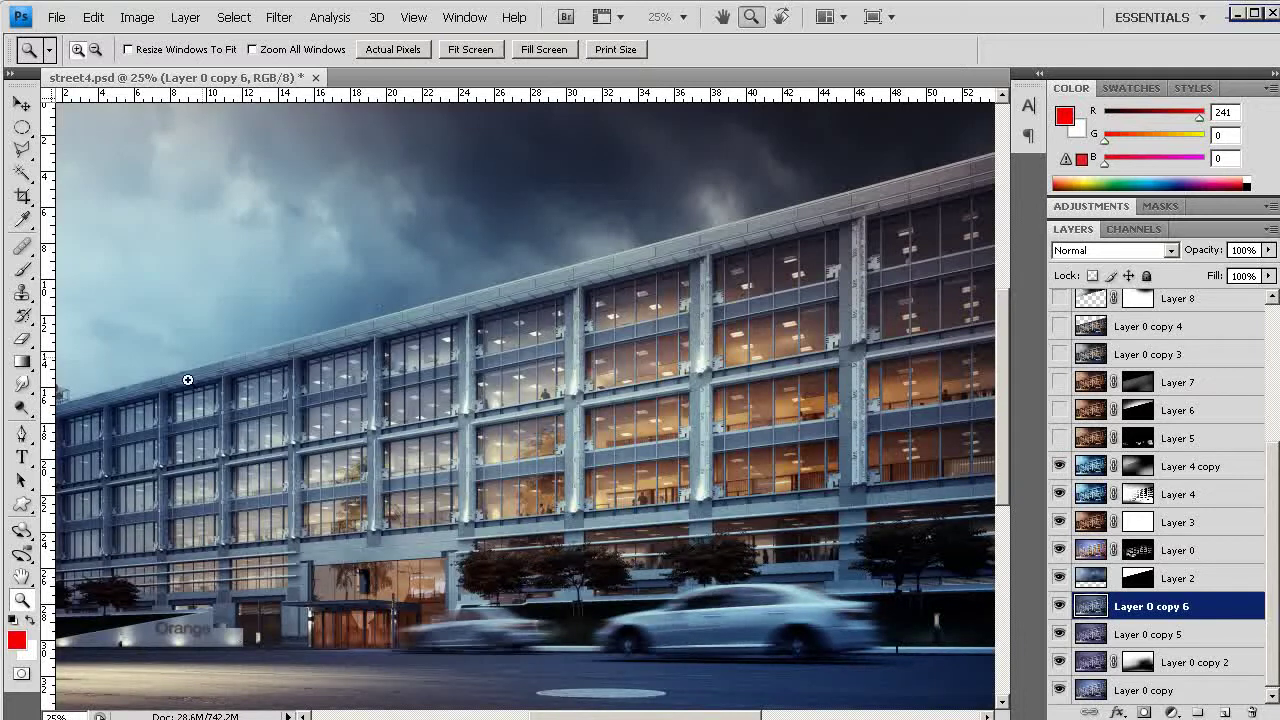
click(1059, 438)
click(1059, 438)
click(1059, 438)
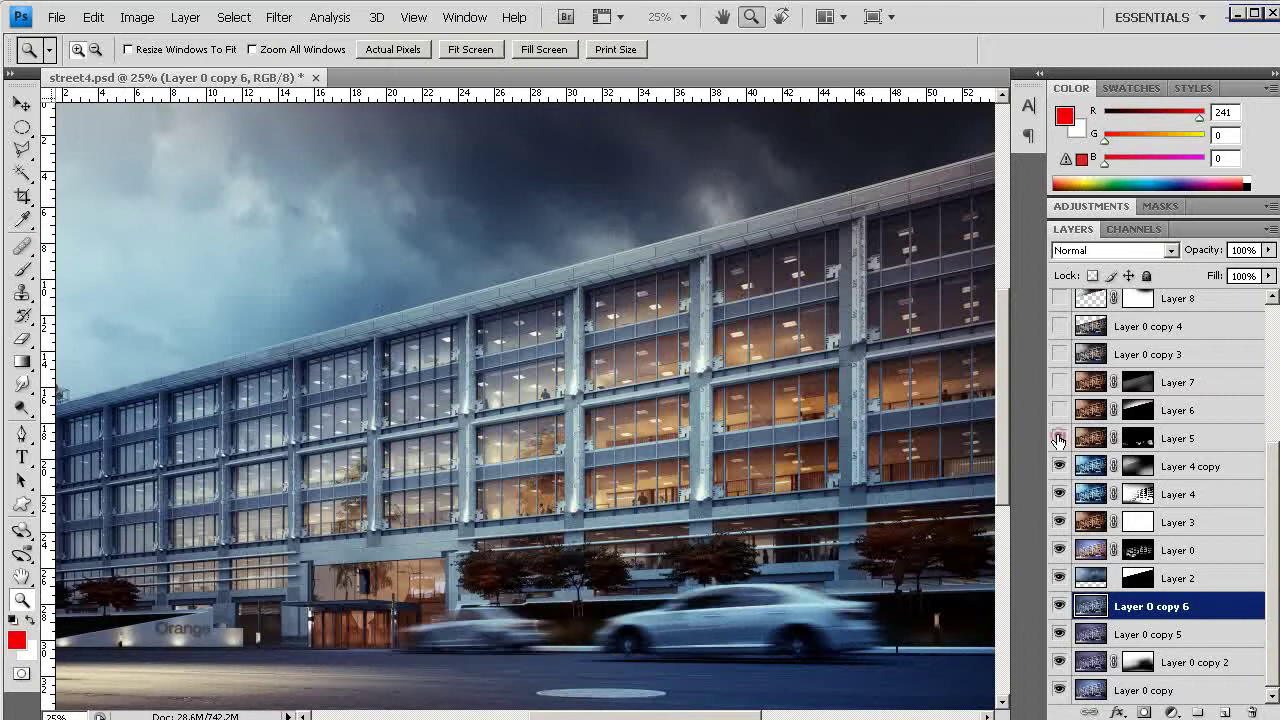
click(1059, 438)
click(1059, 438)
click(1059, 438)
click(1059, 438)
Marquee-zoom onto the red-lit tree in front of the building and pan to frame it
drag(371, 414, 514, 516)
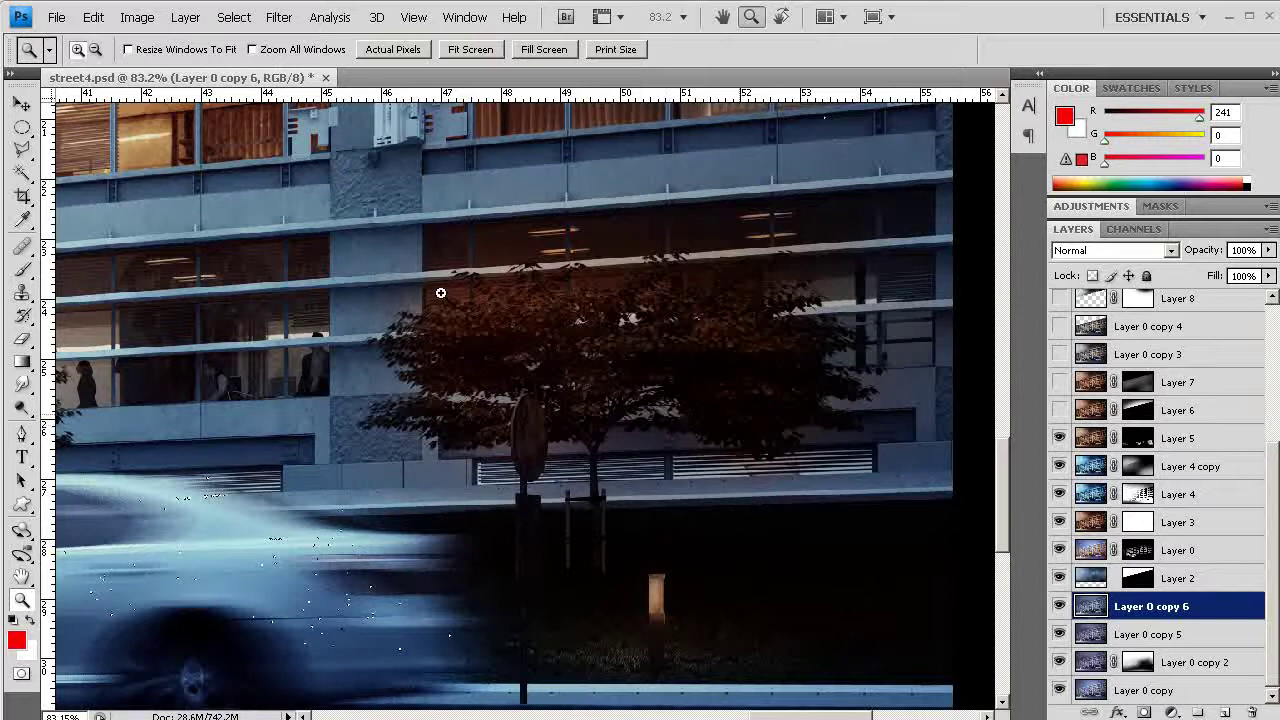
drag(440, 292, 729, 531)
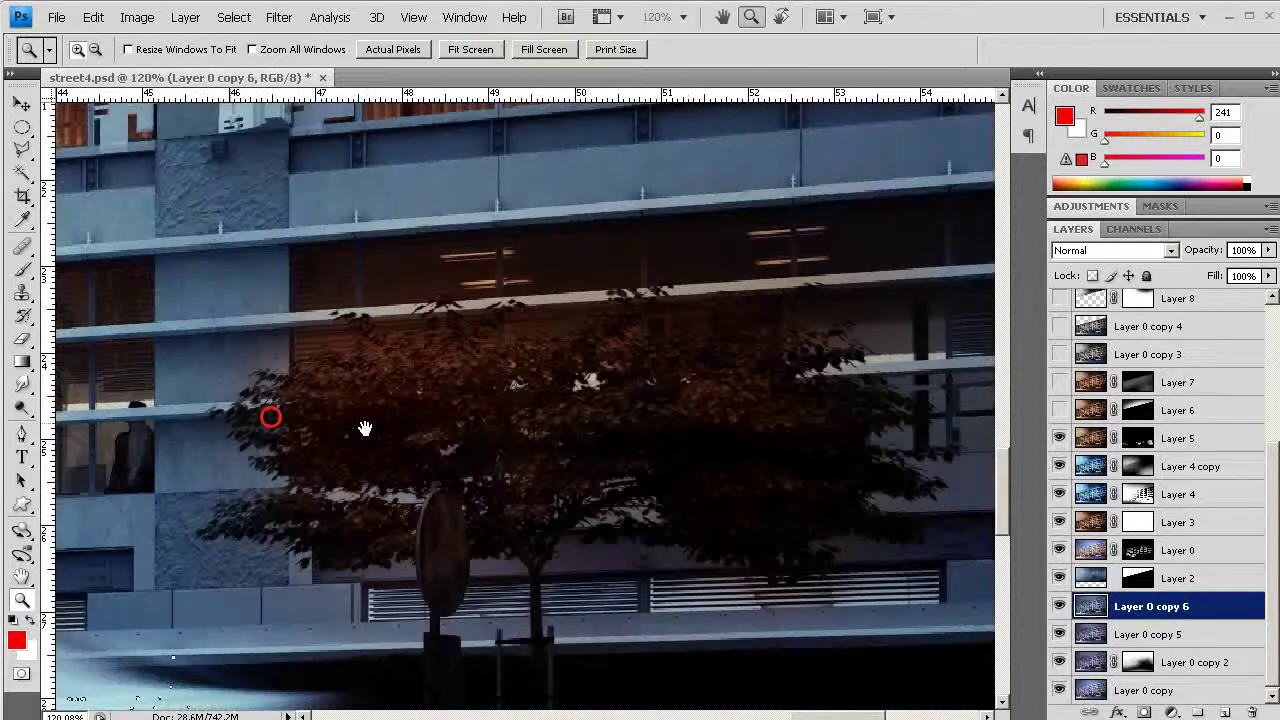
drag(365, 428, 430, 372)
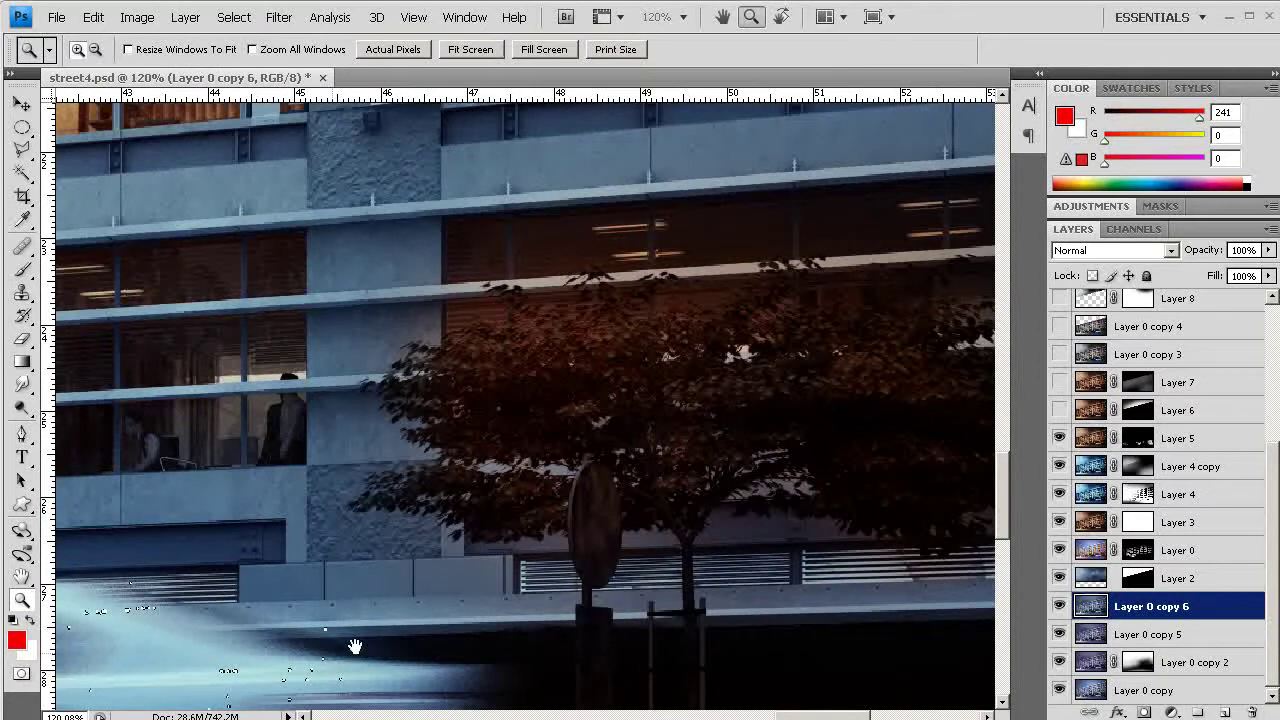
Pan across the tree, then zoom back out to 25% to show the whole street front
drag(555, 475, 521, 374)
key(o)
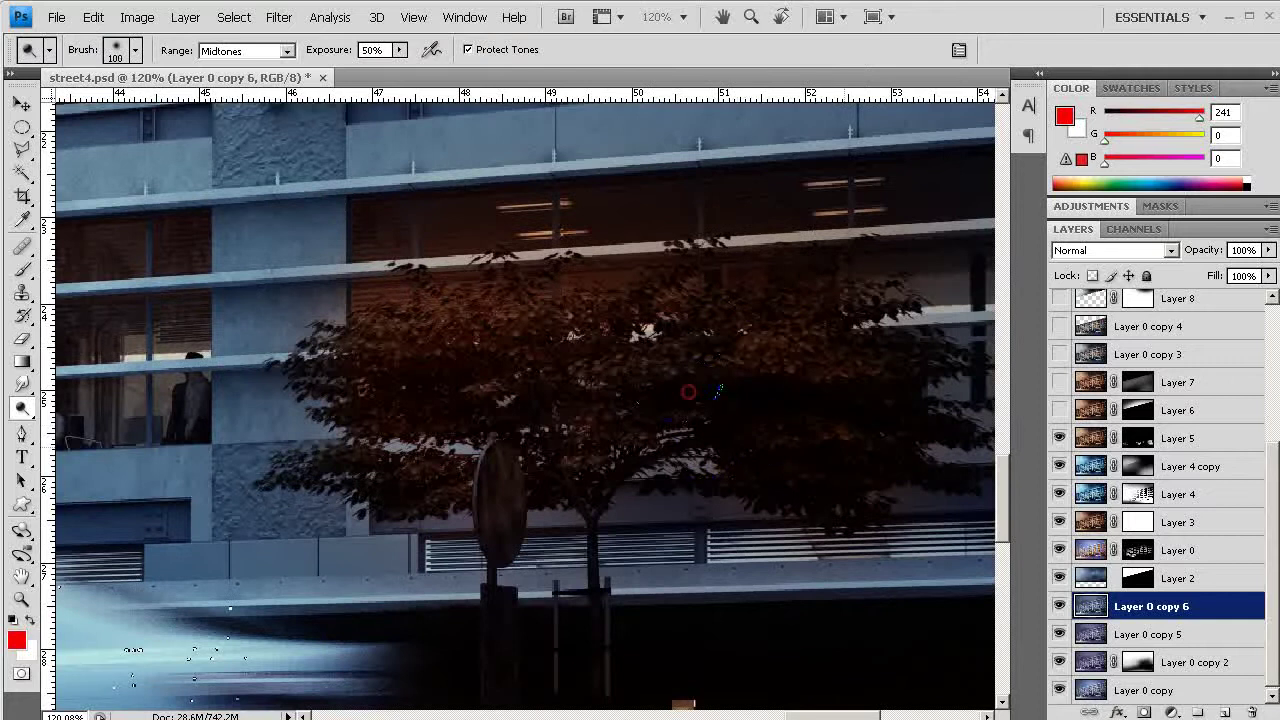
drag(572, 398, 757, 423)
key(z)
alt+click(755, 398)
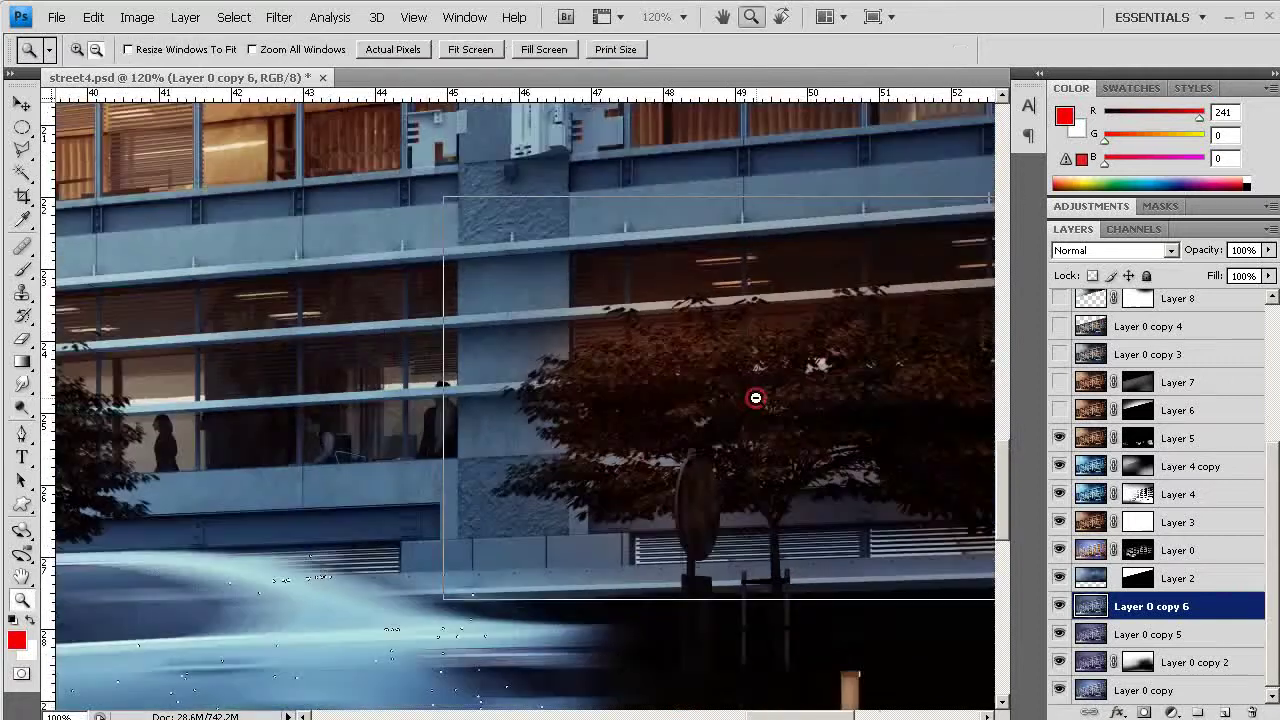
drag(220, 491, 571, 449)
alt+click(569, 451)
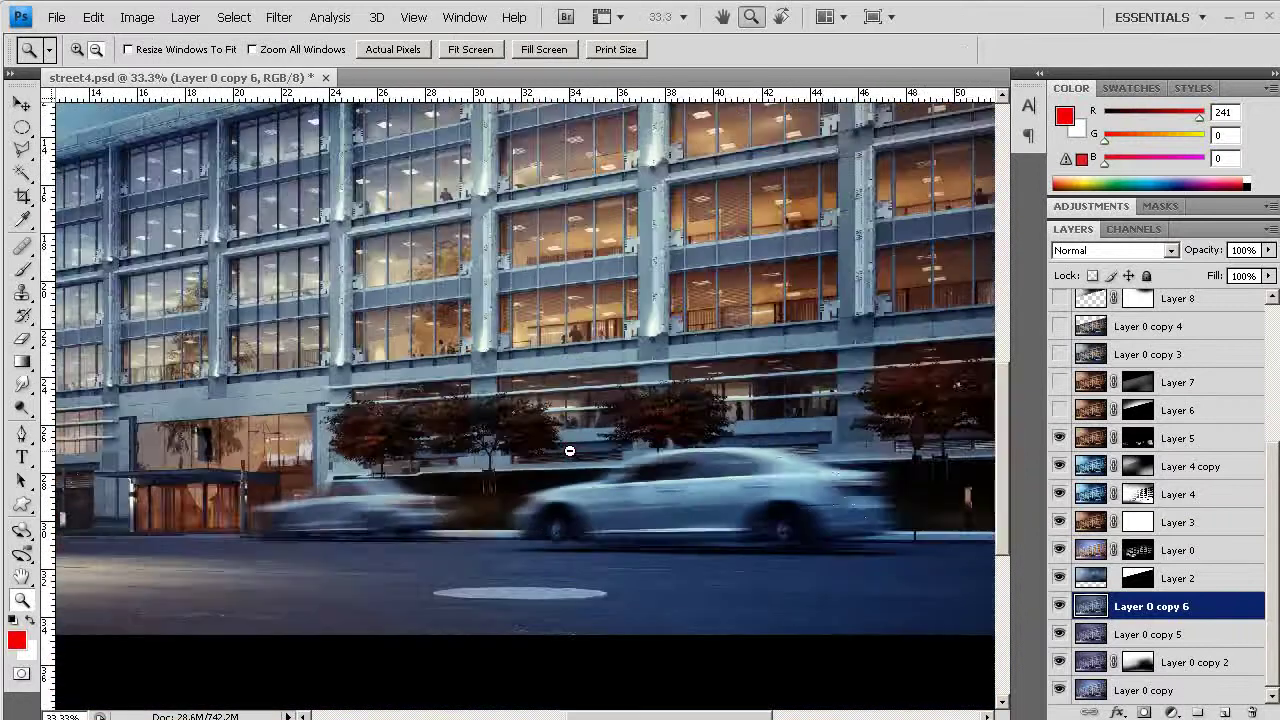
Zoom out to the whole image, turn on Layer 7, and recheck Layer 5's tree lighting
alt+click(706, 486)
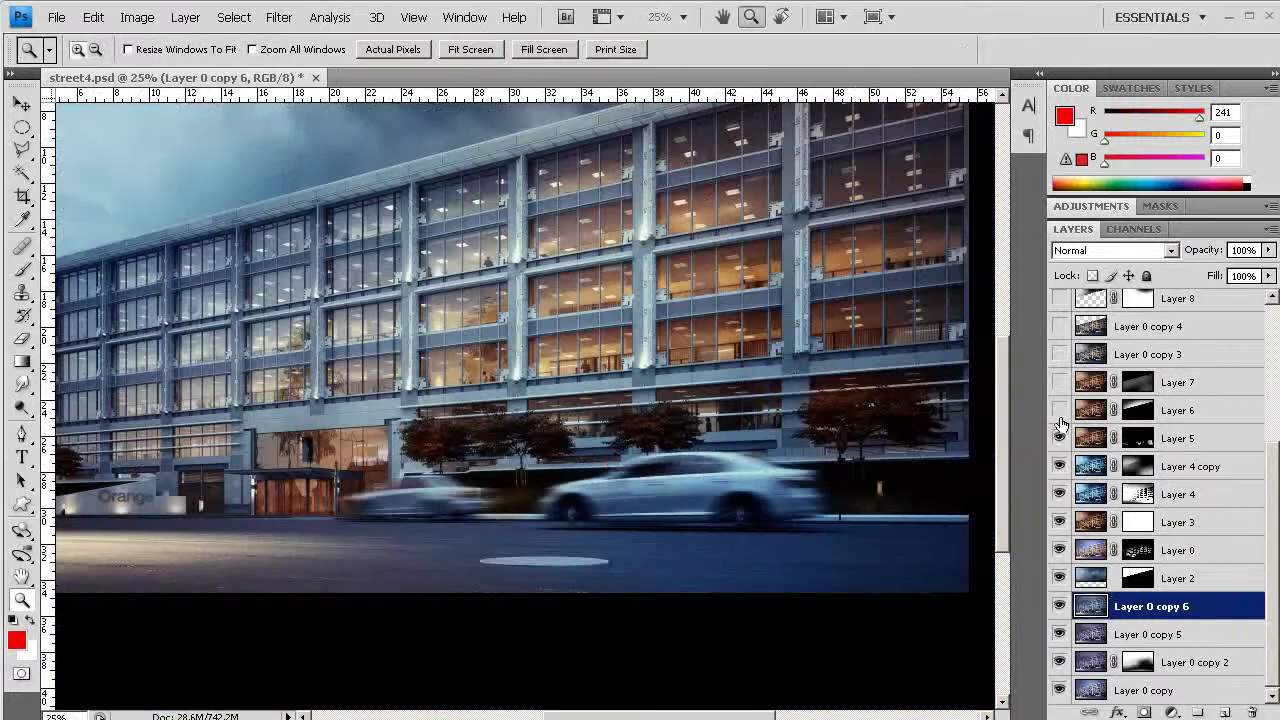
click(1059, 382)
alt+click(492, 420)
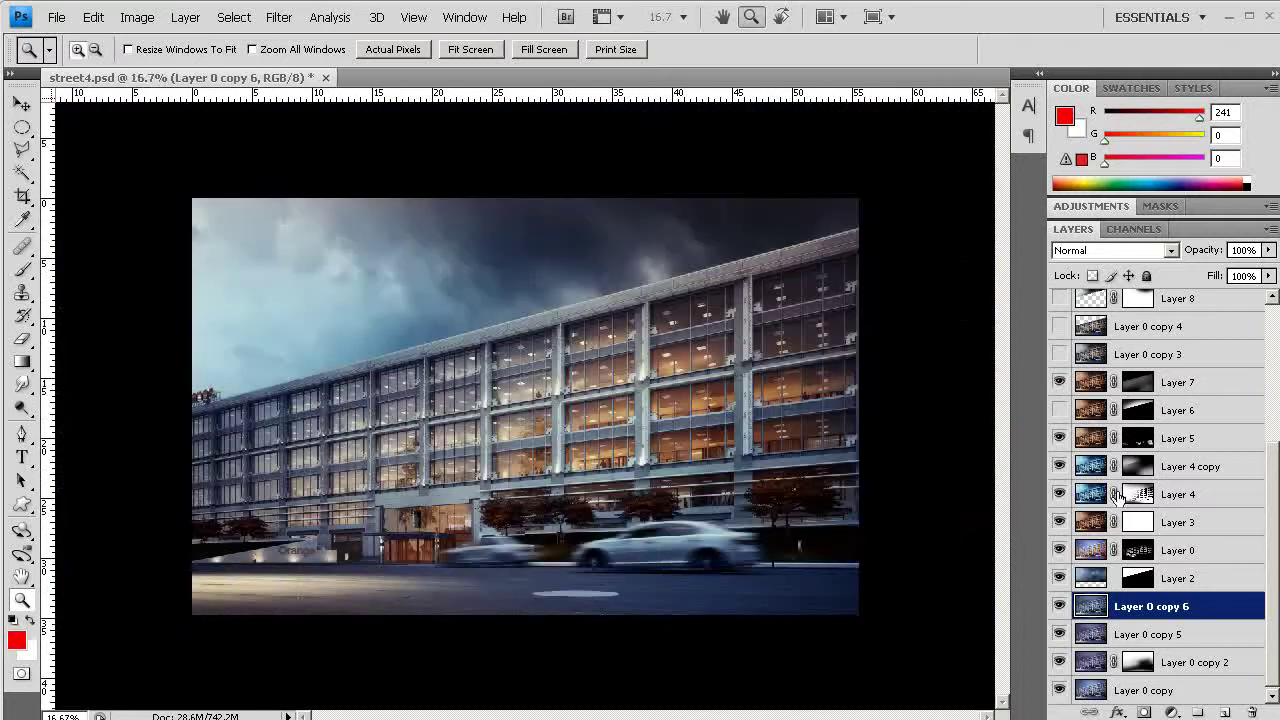
click(1059, 438)
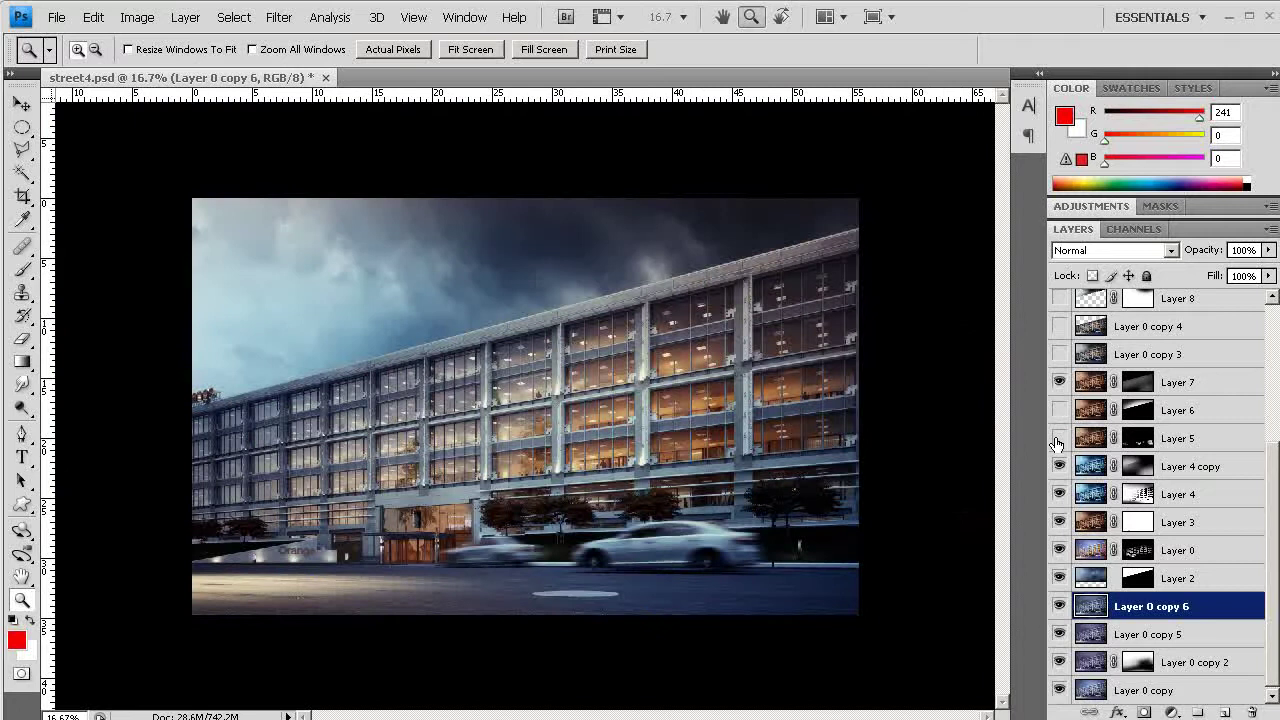
click(1059, 438)
click(1059, 438)
Compare Layer 6's darker sky and Layer 7's adjustment, leaving both visible
click(1059, 412)
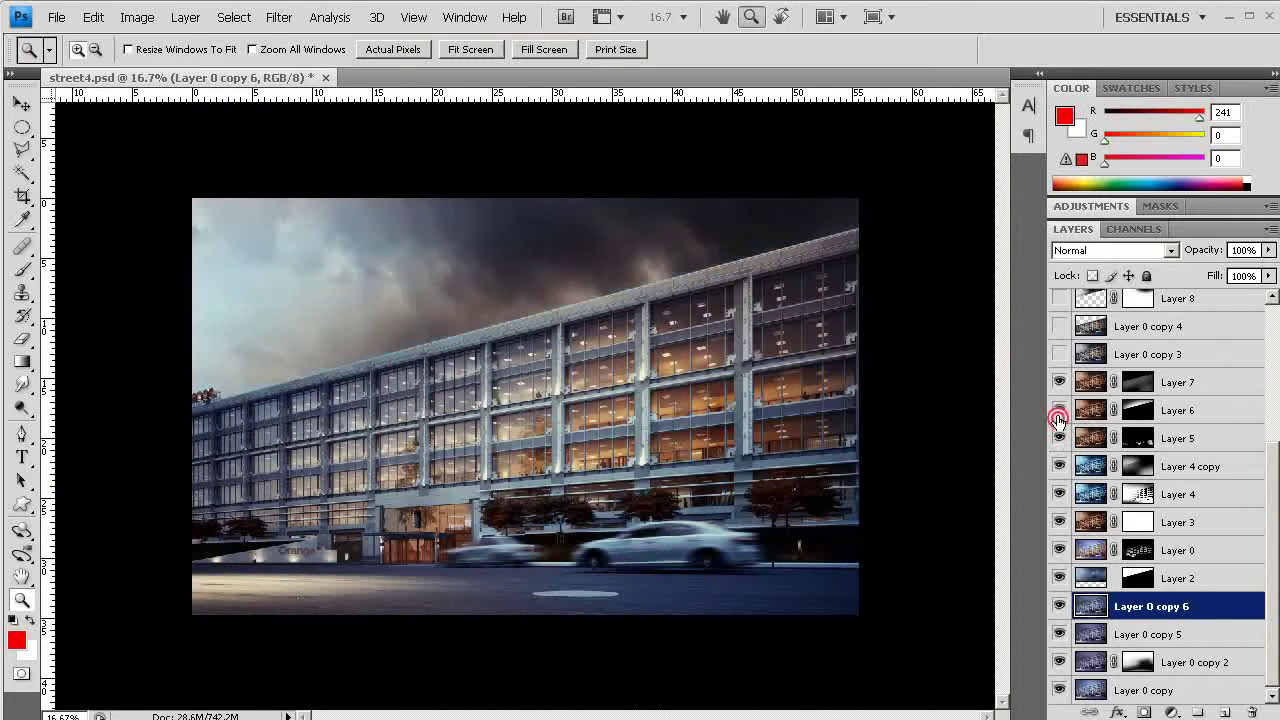
click(1059, 412)
click(1059, 410)
click(1059, 410)
click(1059, 410)
click(1059, 382)
click(1059, 382)
click(1059, 382)
click(1059, 382)
click(1059, 382)
click(1059, 382)
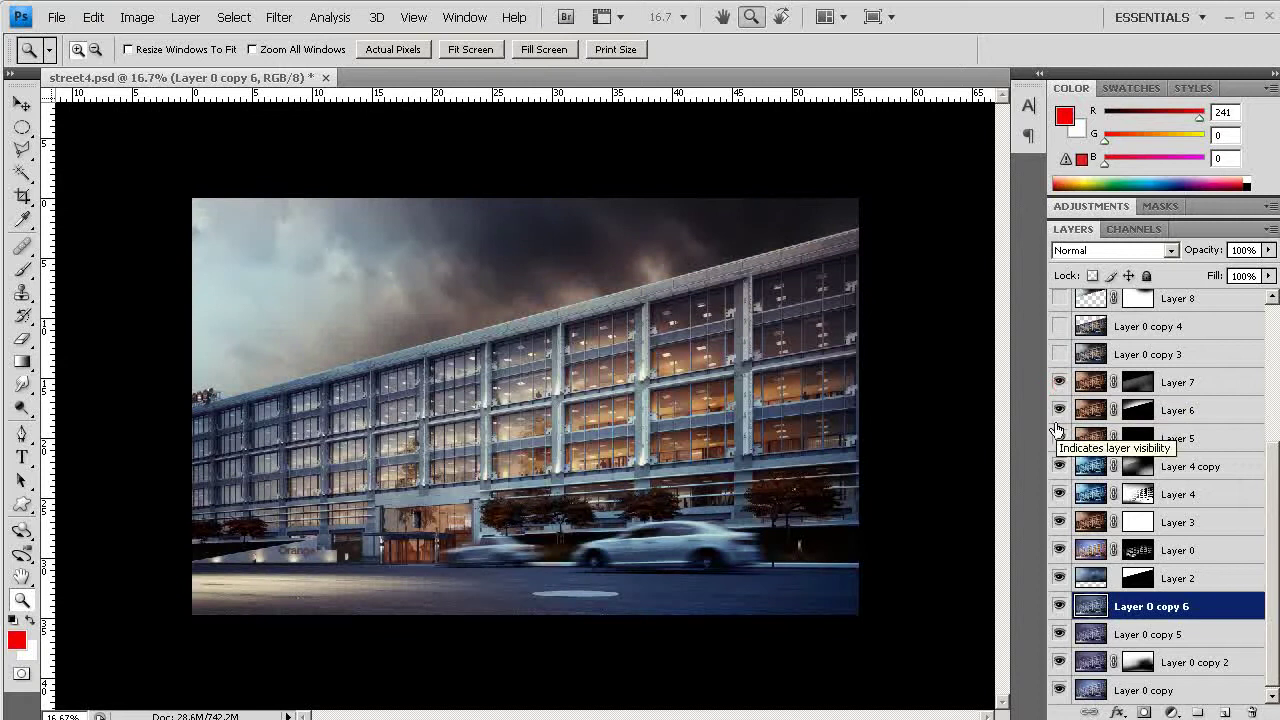
click(1059, 410)
click(1059, 410)
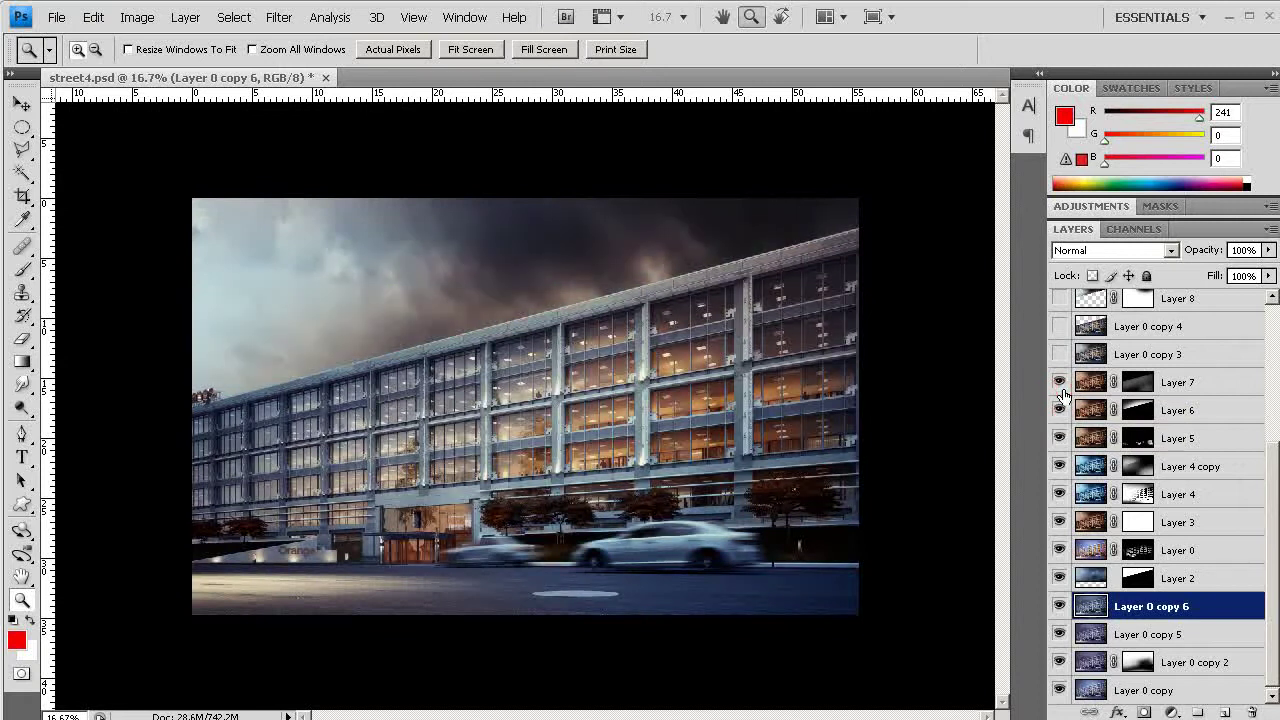
click(1060, 384)
click(1060, 383)
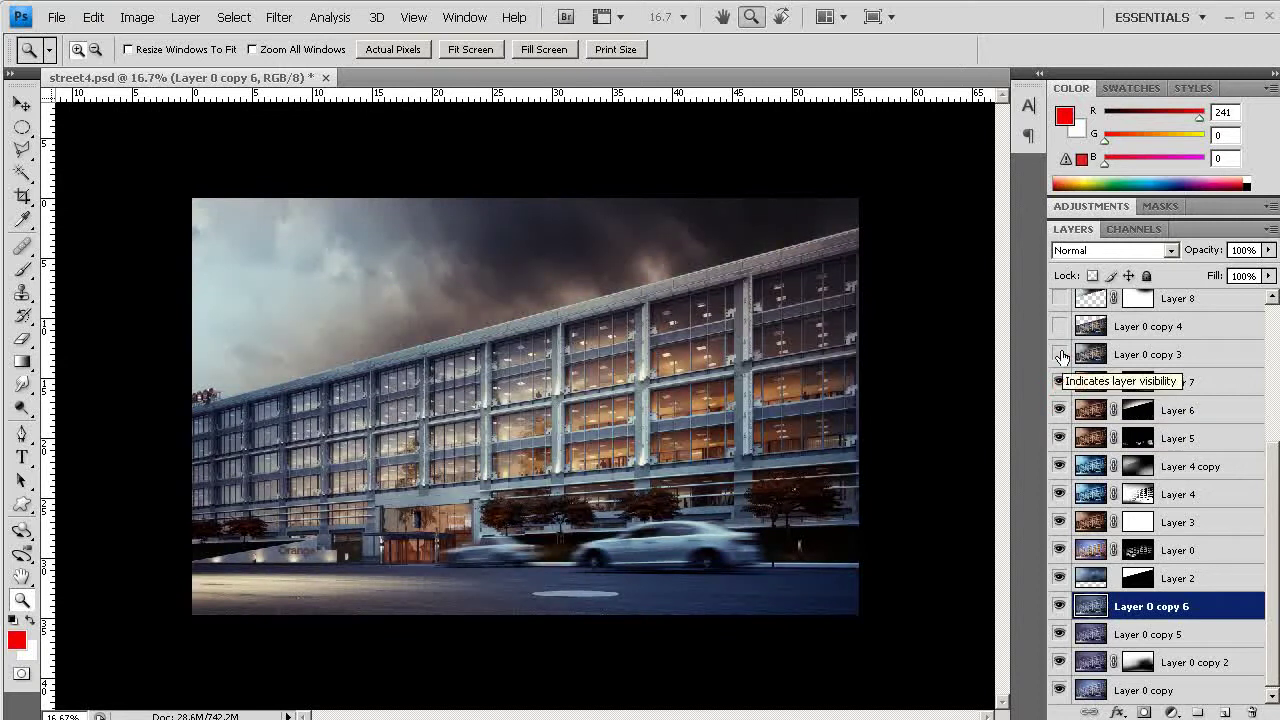
Switch on Layer 0 copy 3 after comparing, then zoom in on the blurred cars
click(1060, 354)
click(1060, 354)
click(1060, 354)
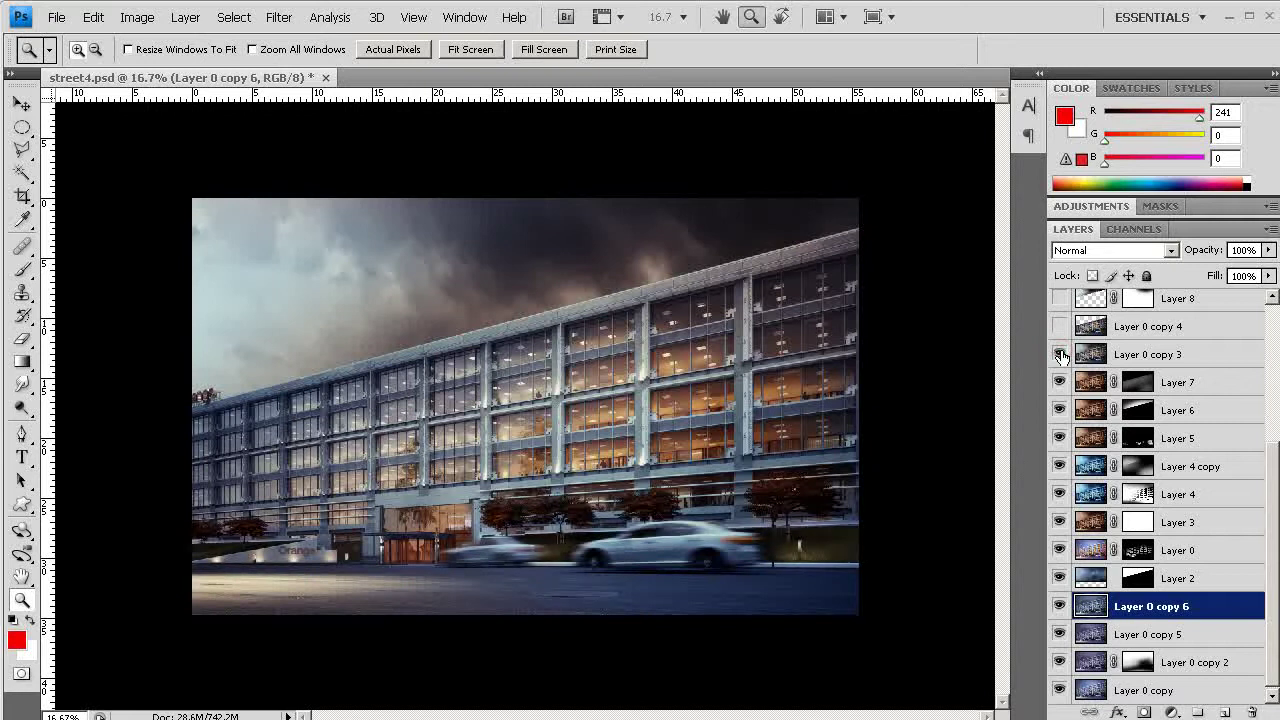
click(1060, 354)
click(1060, 354)
click(763, 563)
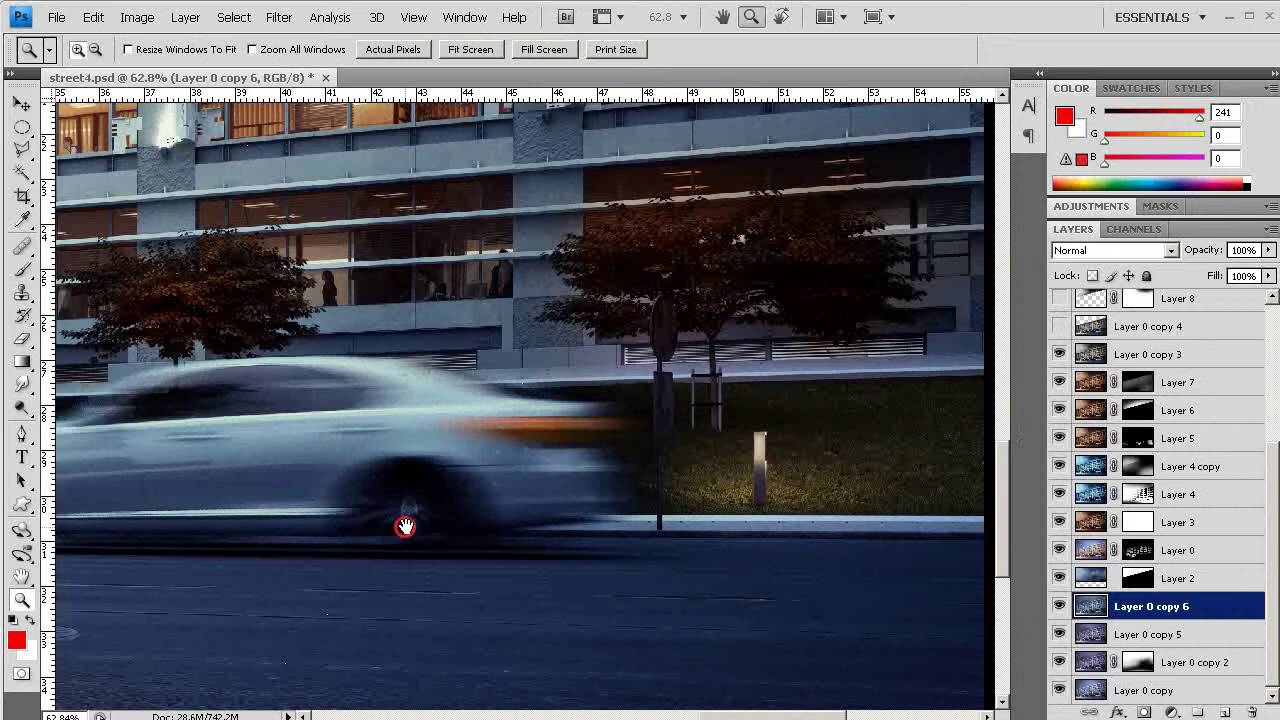
Pan onto the street cars and toggle Layer 0 copy 3 to check its effect, leaving it on
drag(404, 527, 940, 394)
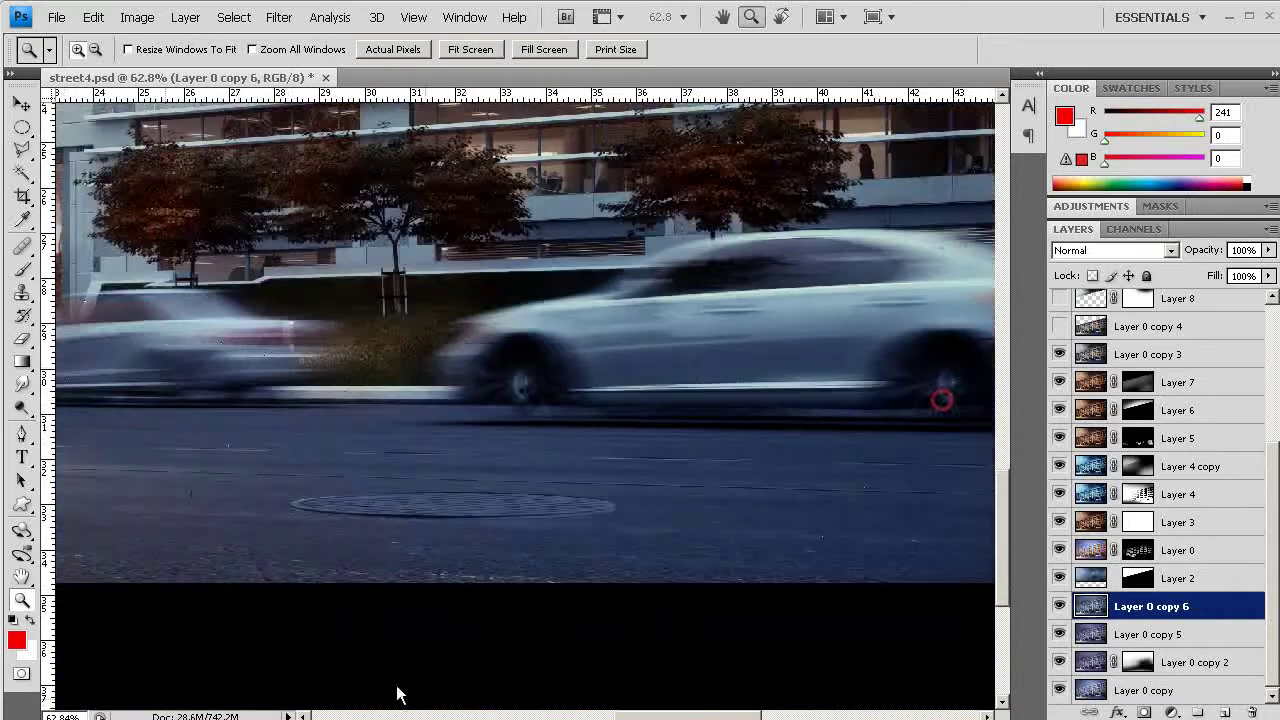
click(1058, 355)
click(1058, 356)
click(1058, 355)
click(1058, 355)
Turn on Layer 0 copy 4 to add more car lighting
drag(246, 403, 157, 441)
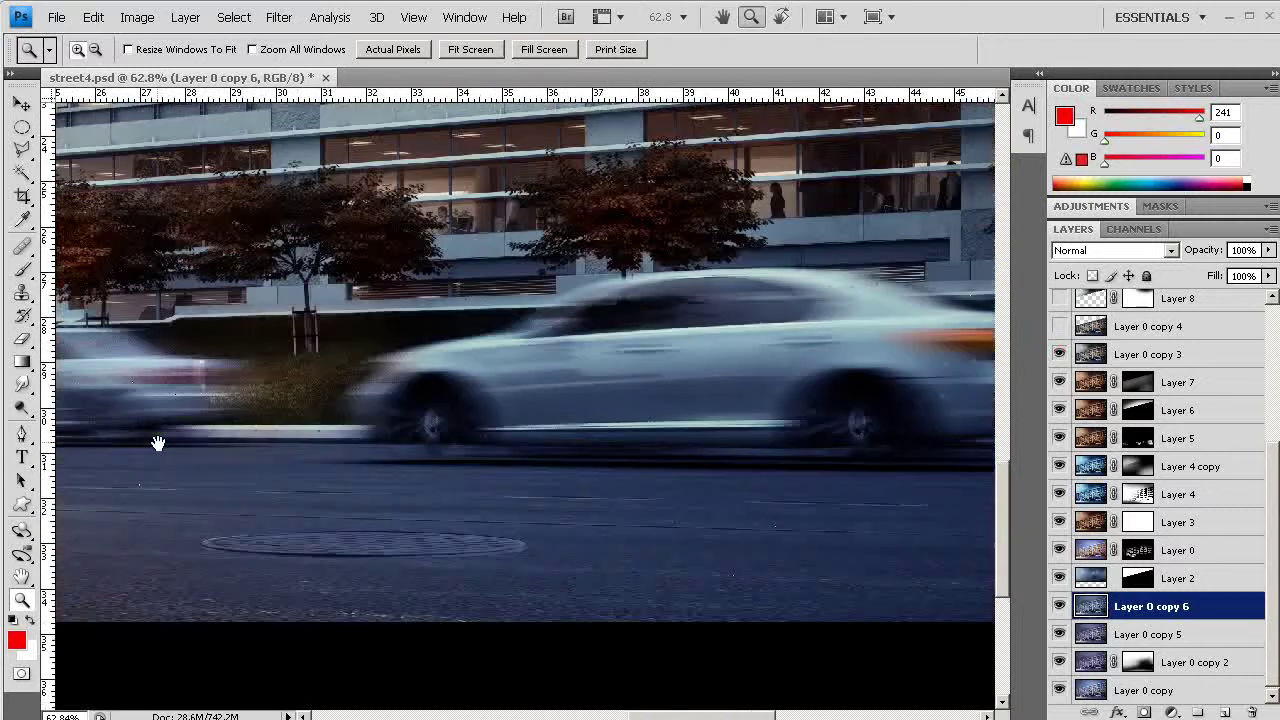
drag(930, 398, 823, 360)
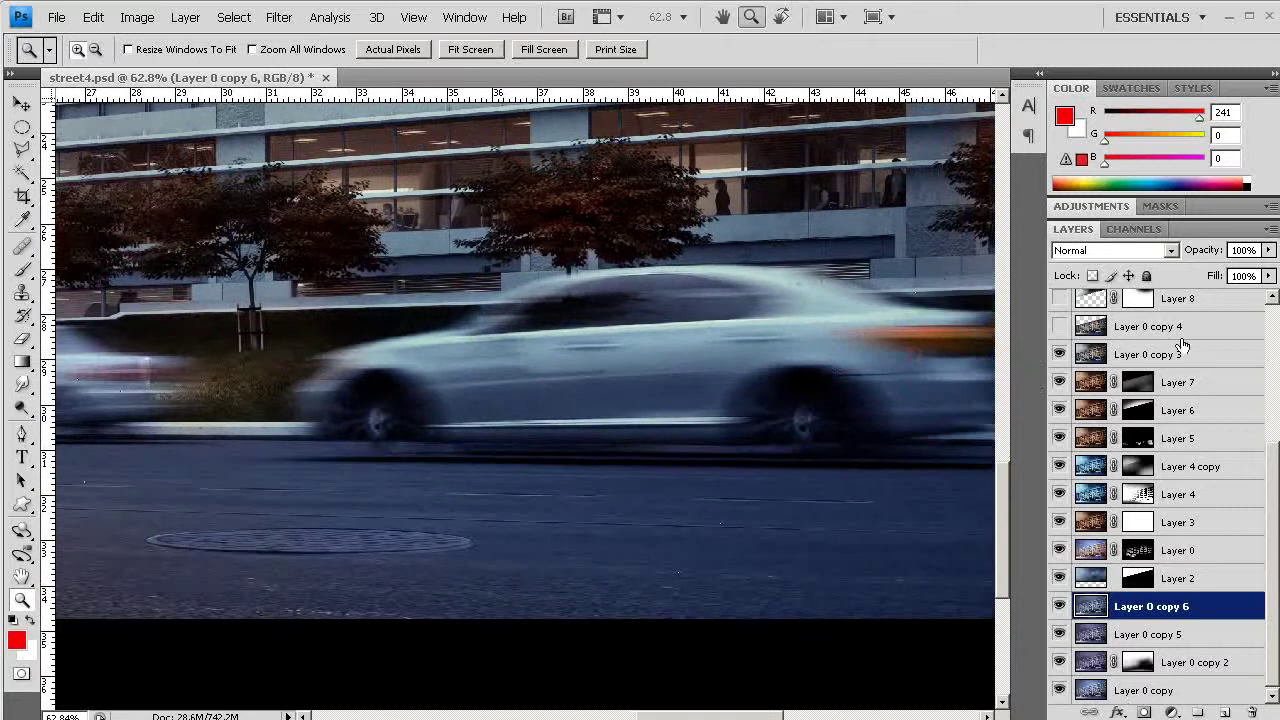
scroll(1150, 345, up, 4)
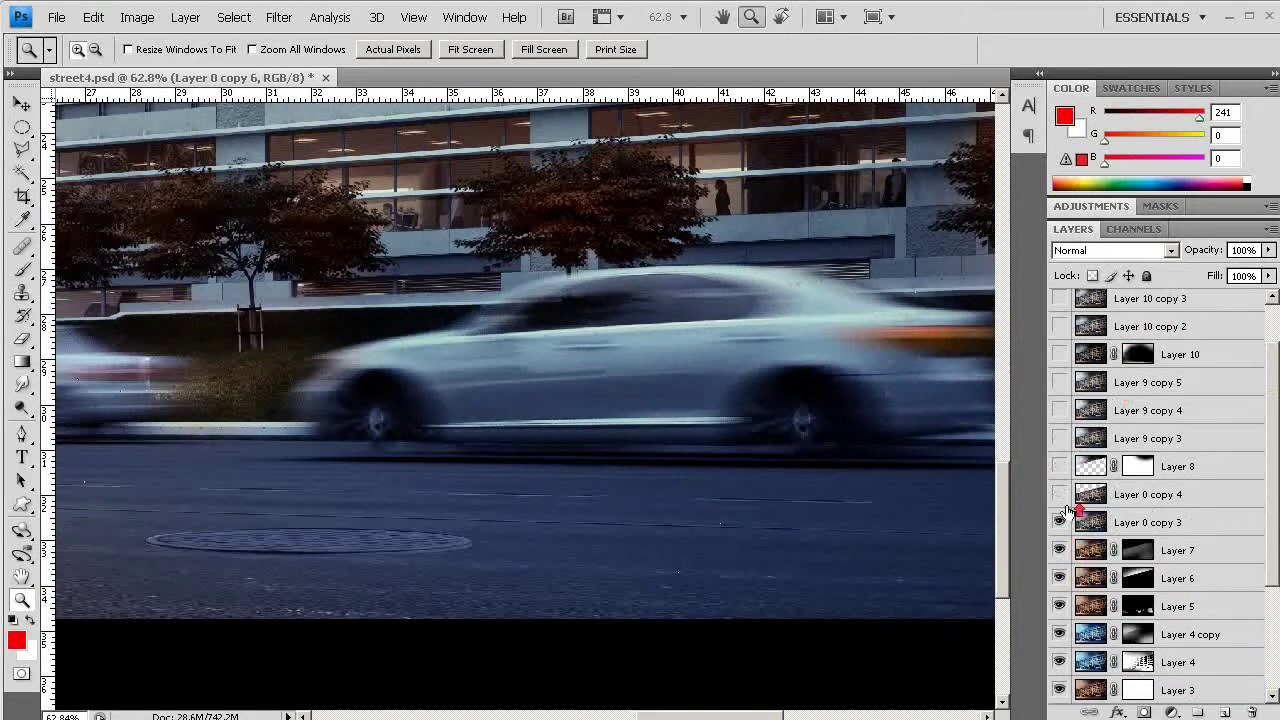
click(1059, 550)
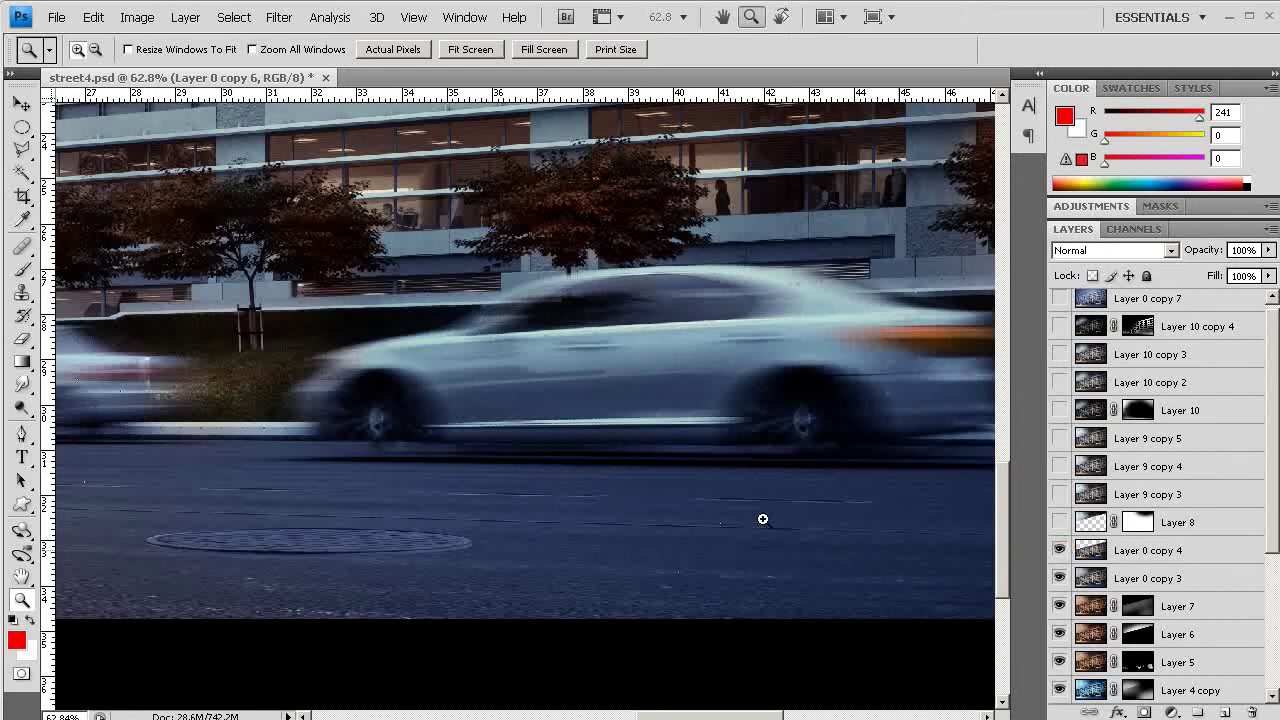
Zoom out to the building and compare the render with Layer 0 copy 4 hidden and shown
alt+click(717, 496)
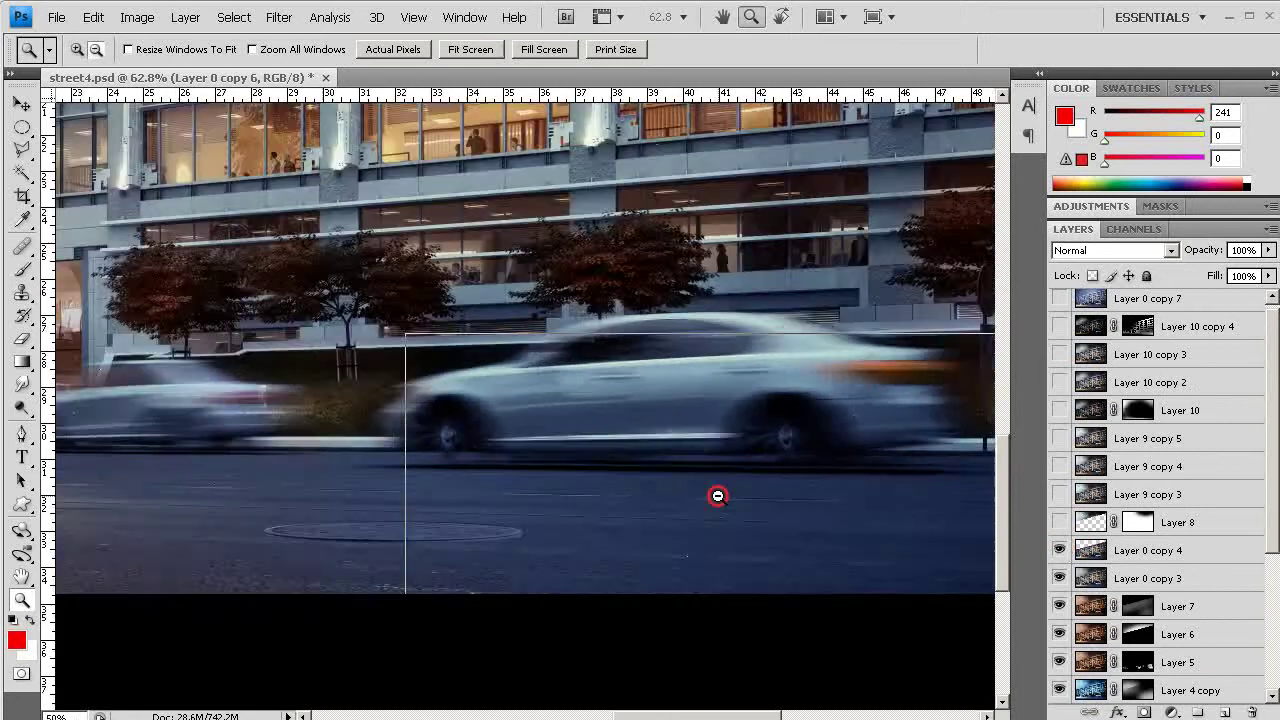
alt+click(717, 496)
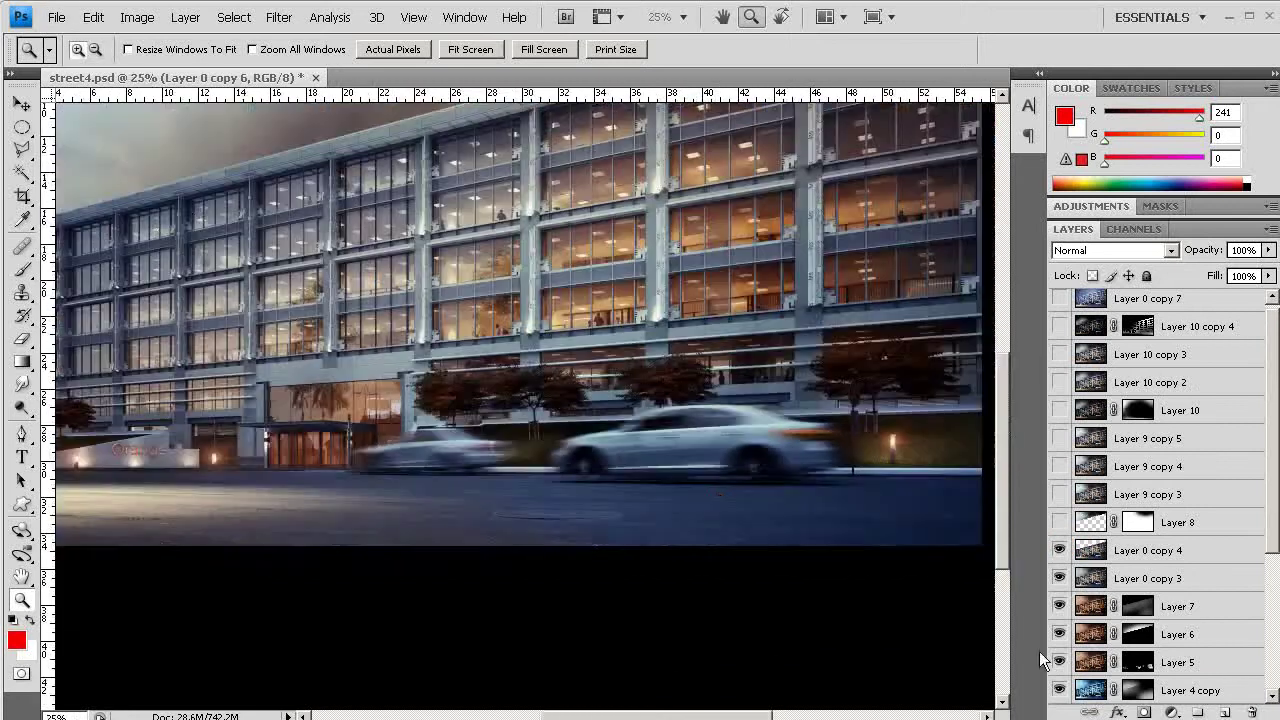
click(1059, 551)
click(1059, 550)
click(1059, 550)
click(1059, 550)
drag(966, 539, 939, 572)
drag(715, 465, 771, 560)
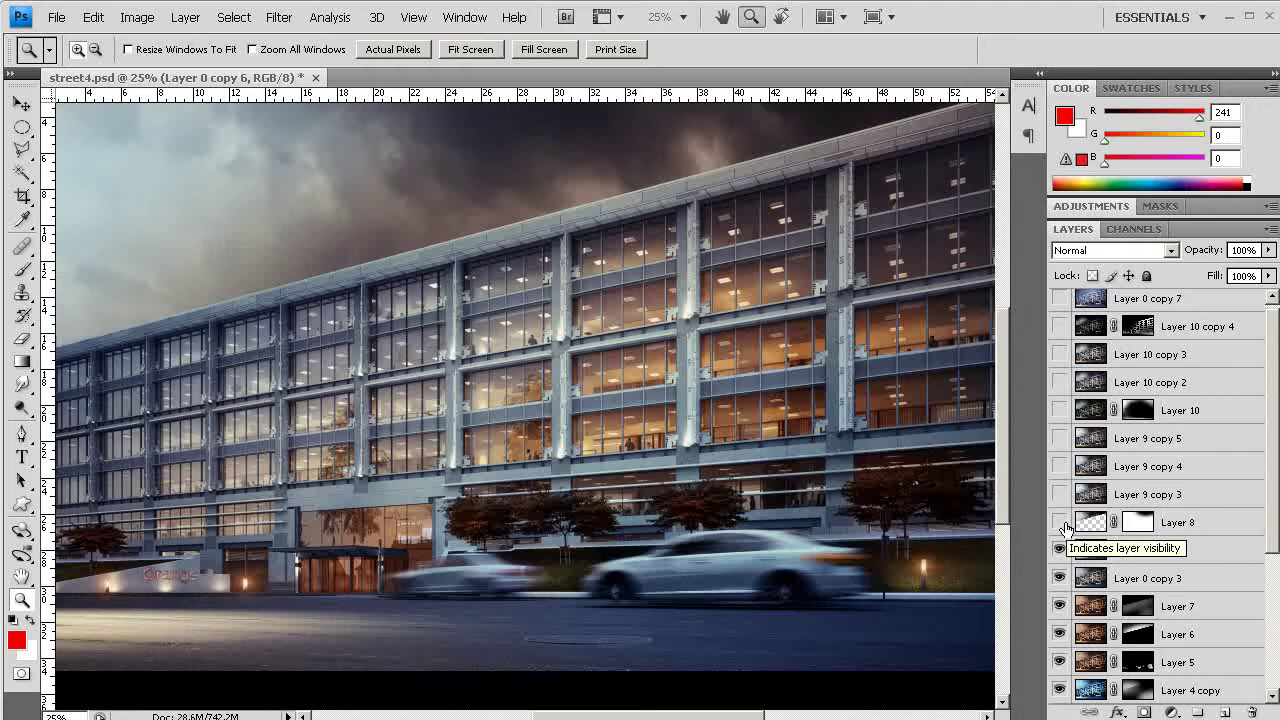
Turn on Layer 8 after comparing its brighter sky
click(1060, 522)
click(1060, 522)
click(1060, 522)
click(1060, 522)
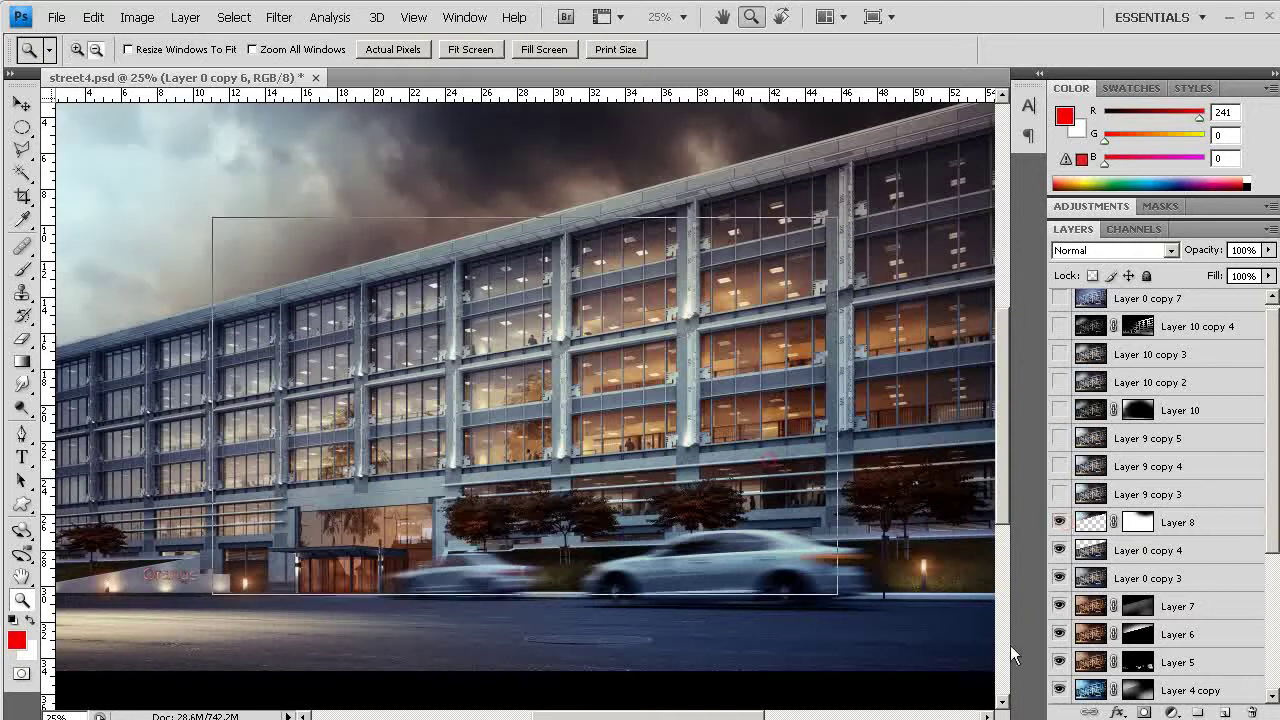
Show Layer 9 copy 3, copy 4 and copy 5 to darken the street
key(ctrl+minus)
click(1060, 494)
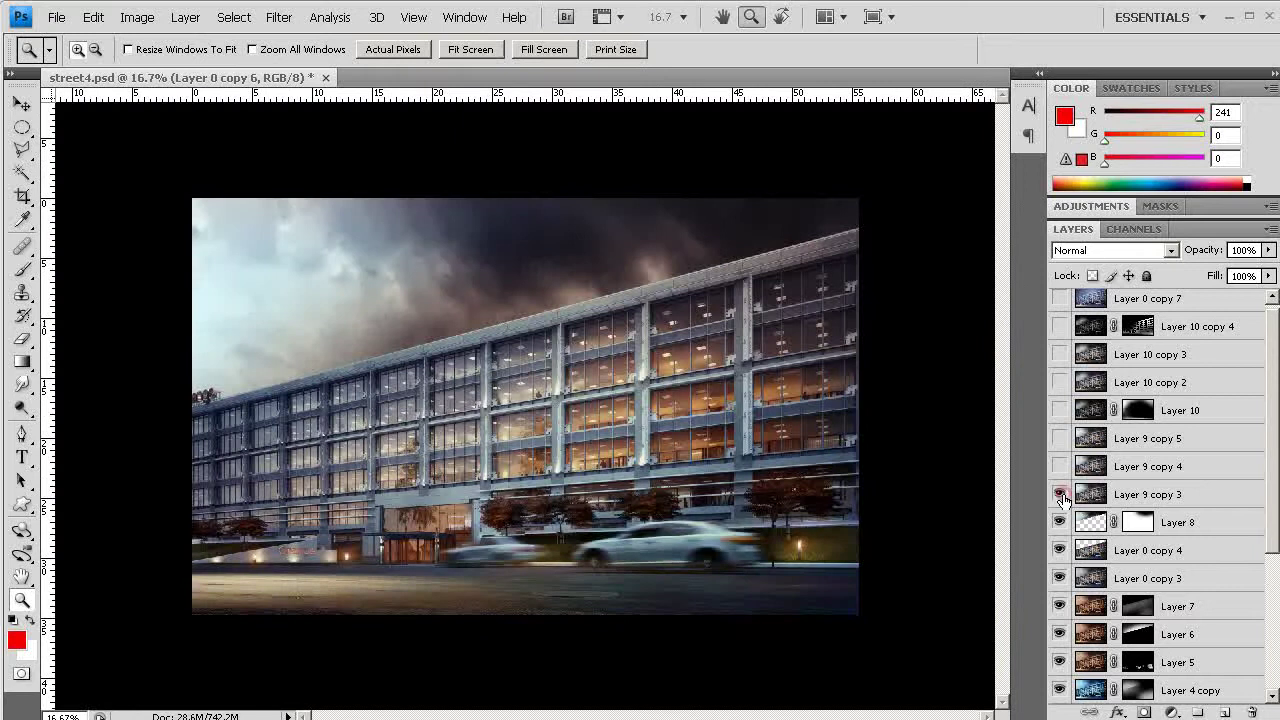
click(1060, 494)
click(1060, 494)
click(1060, 466)
click(1060, 438)
Show Layer 10 and its copies 2–4 to darken the sky and building, keeping Layer 0 copy 7 hidden
click(1058, 412)
click(1058, 412)
click(1058, 412)
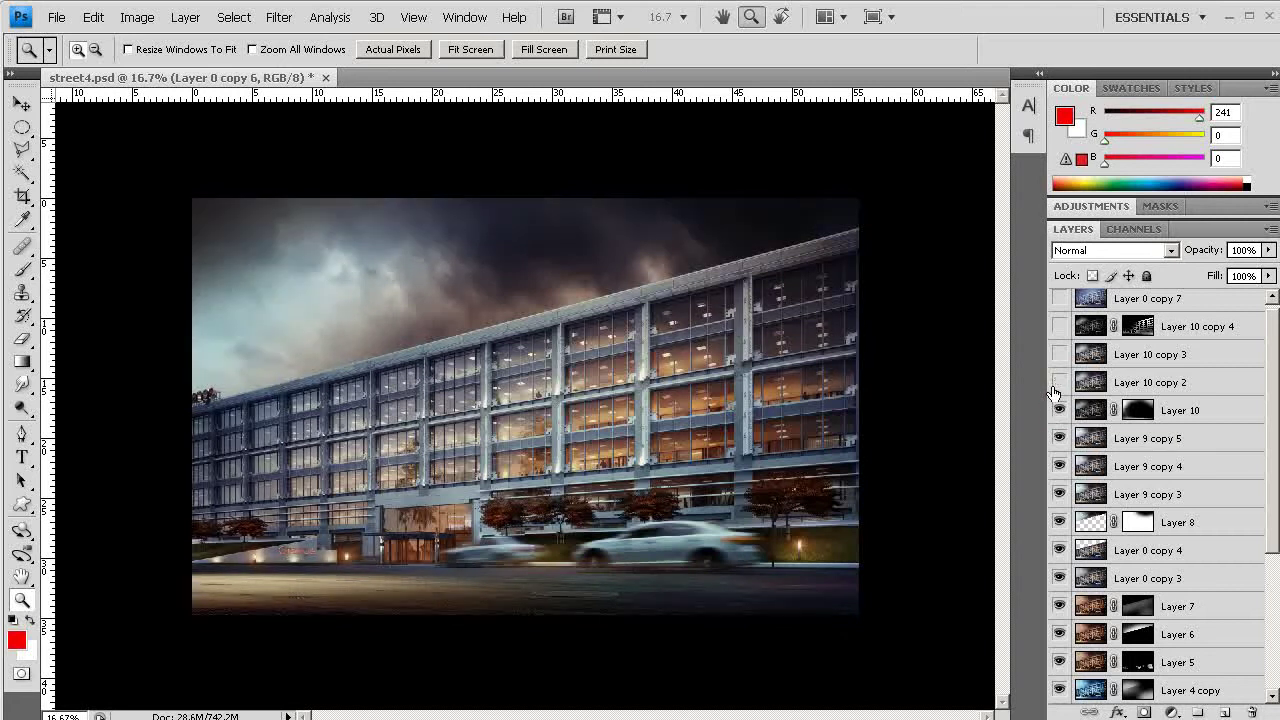
click(1056, 384)
click(1059, 355)
click(1060, 327)
click(1060, 327)
click(1060, 327)
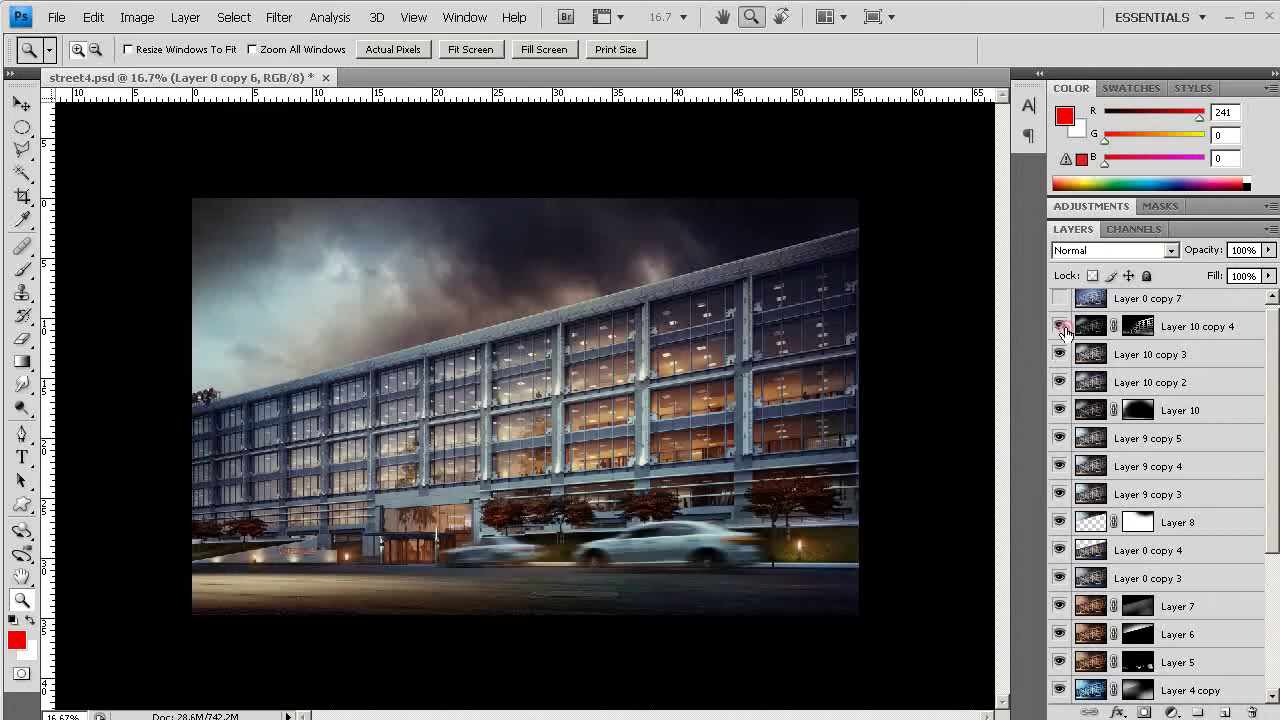
scroll(1065, 331, up, 1)
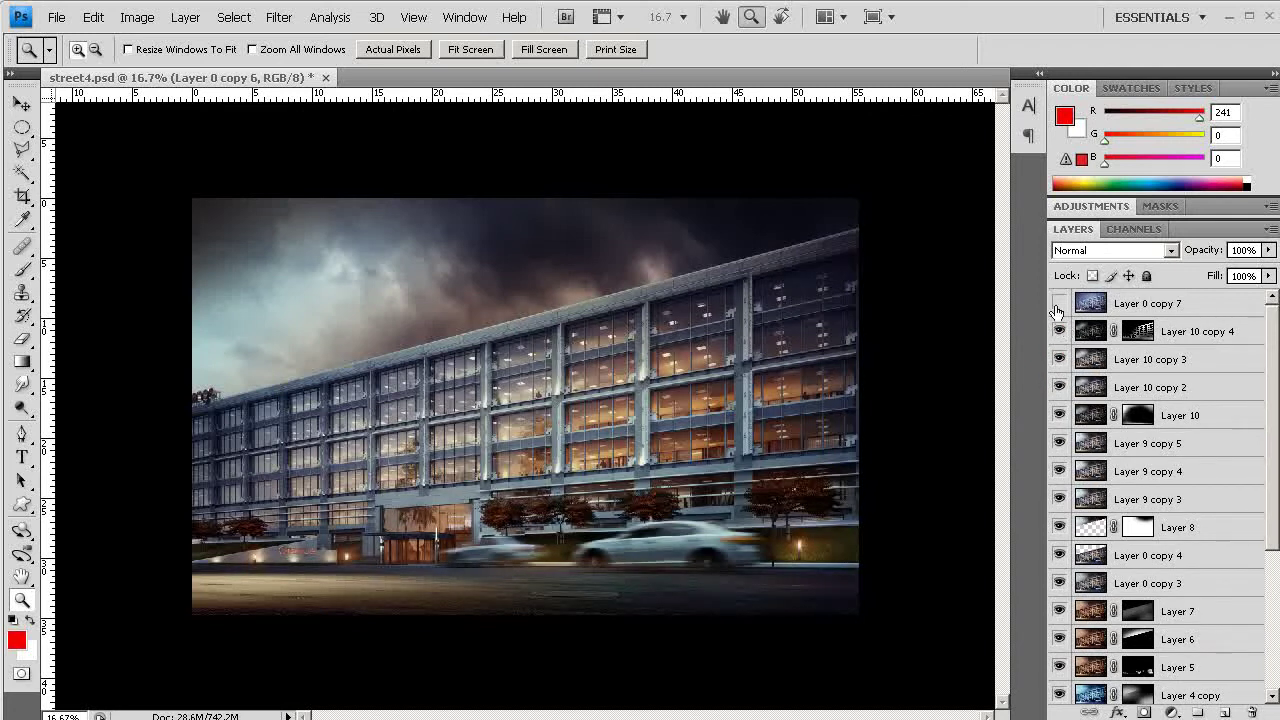
click(1059, 303)
click(1059, 303)
Hide every layer from Layer 10 copy 4 down to Layer 0 copy 4, checking the base Layer 0 copy
drag(1060, 331, 1062, 443)
drag(1062, 492, 1060, 690)
click(1060, 690)
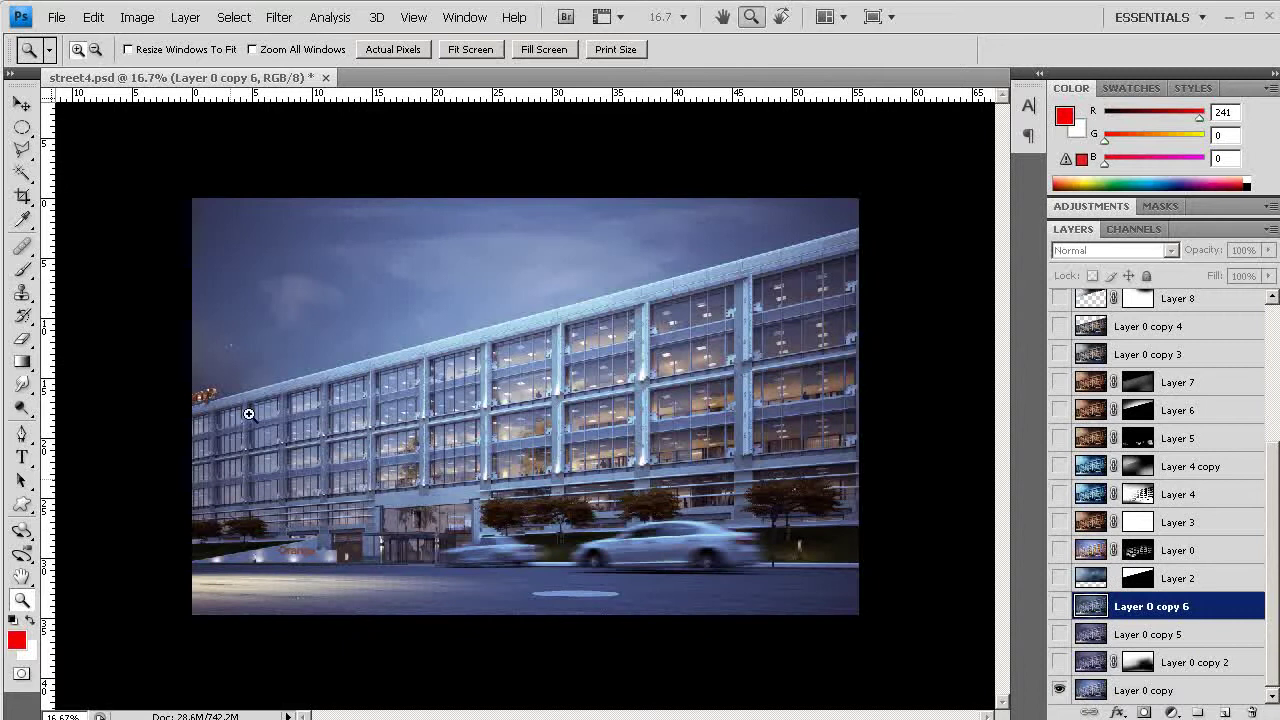
Select Layer 0 copy 2 through Layer 0 copy 7 and delete them, confirming Yes
click(1192, 668)
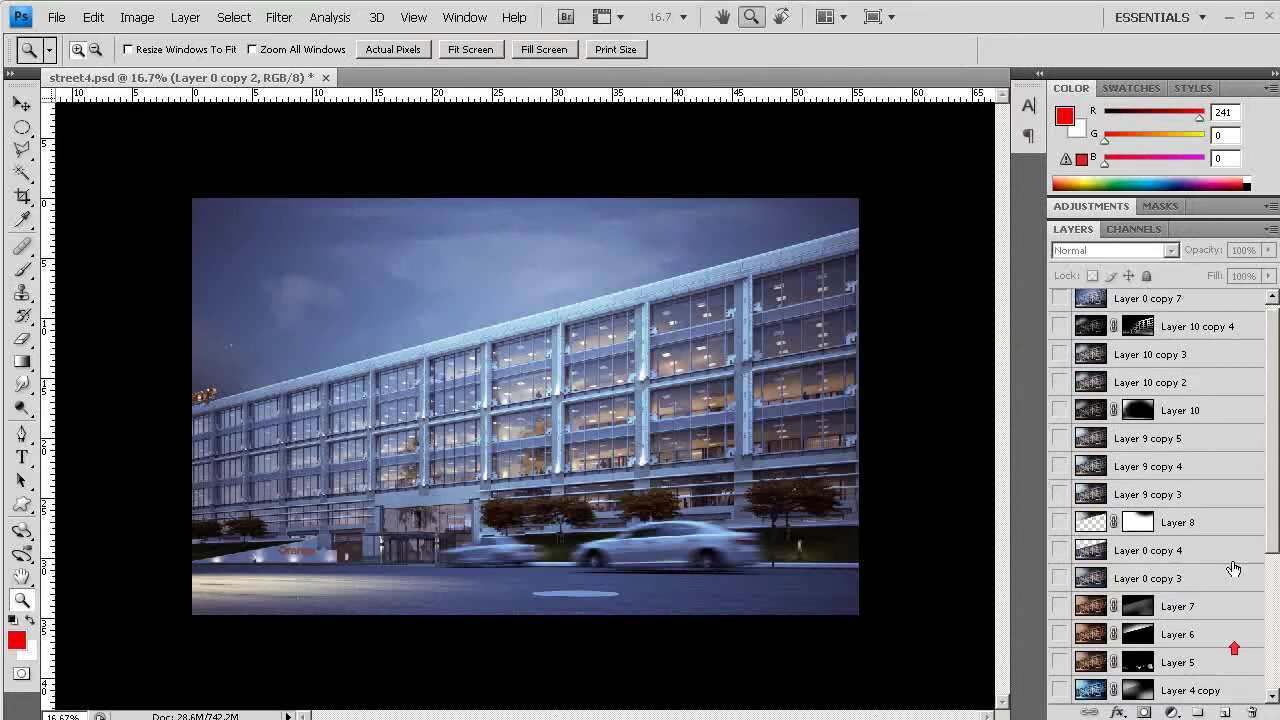
scroll(1232, 440, up, 5)
shift+click(1196, 301)
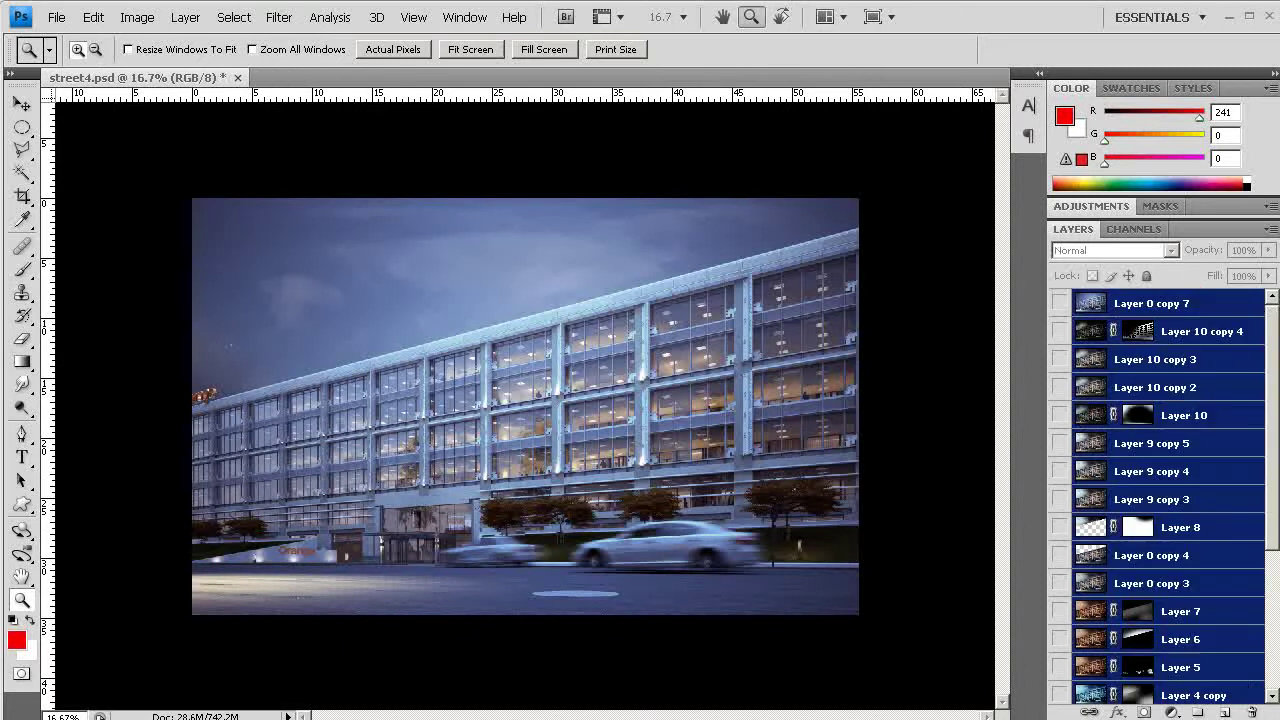
click(1251, 712)
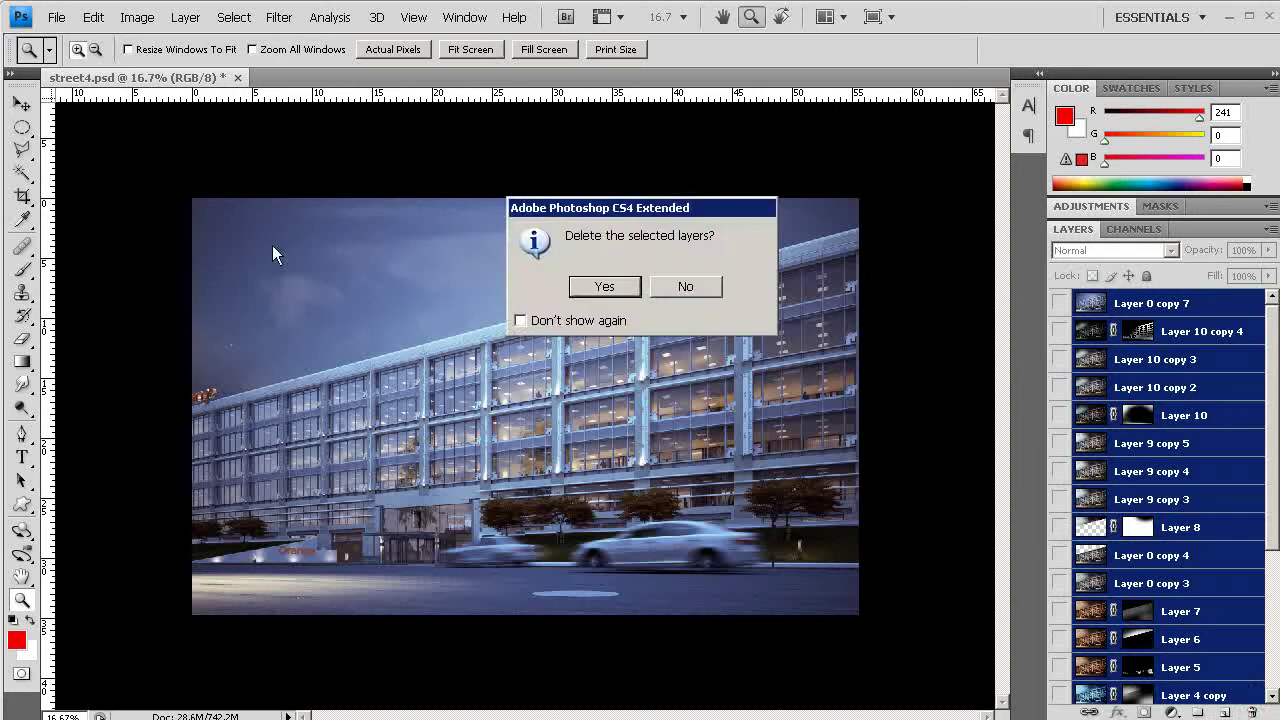
click(579, 287)
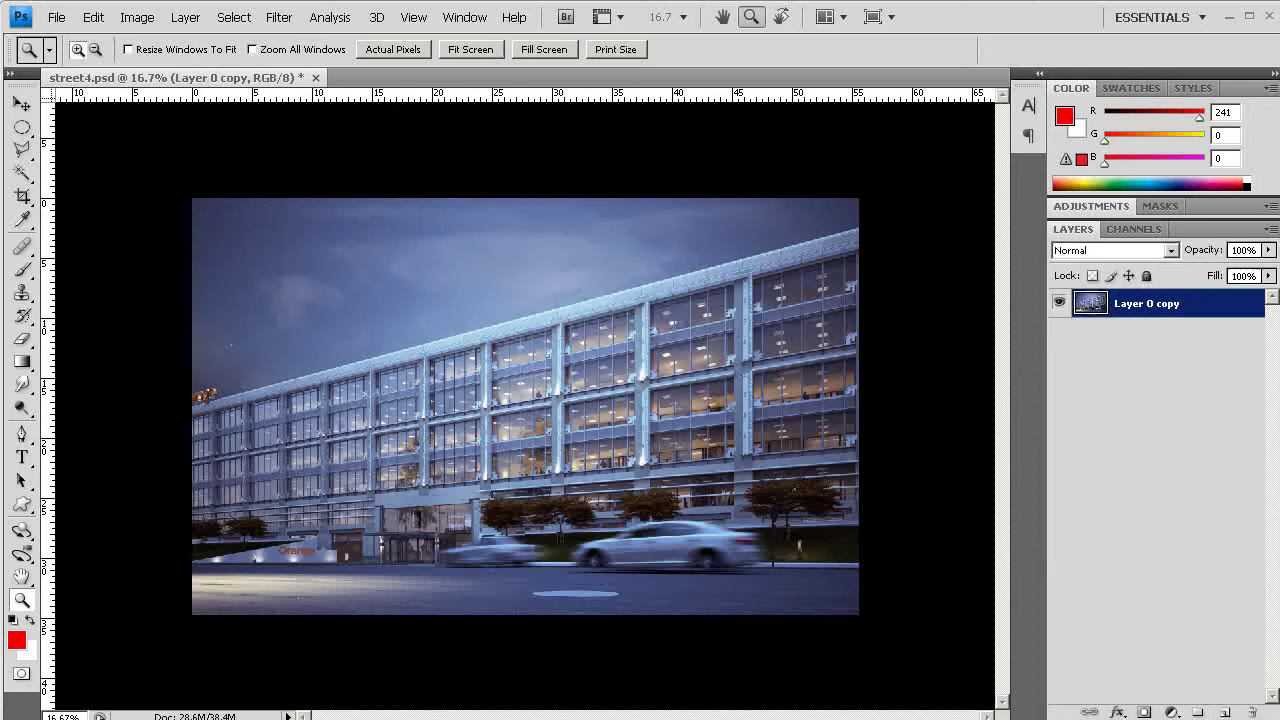